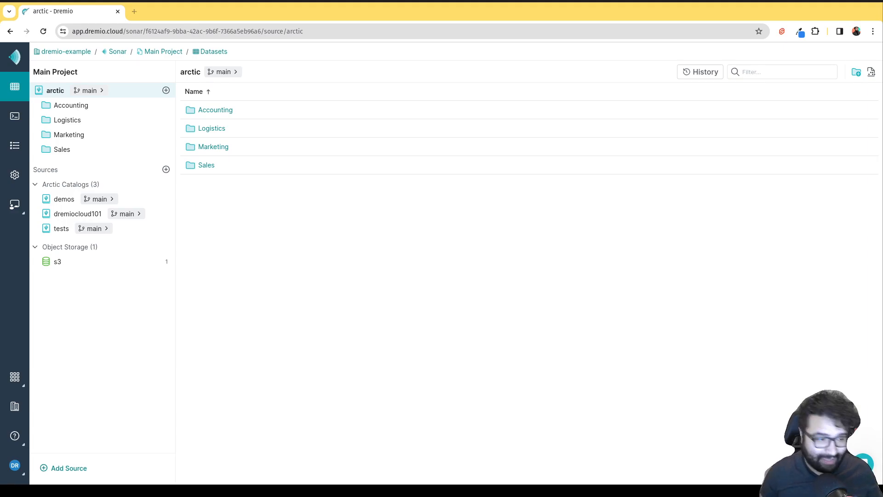
- Add the SampleDB database as a data source and open it
left_click(62, 468)
scroll(428, 249, "down", 3)
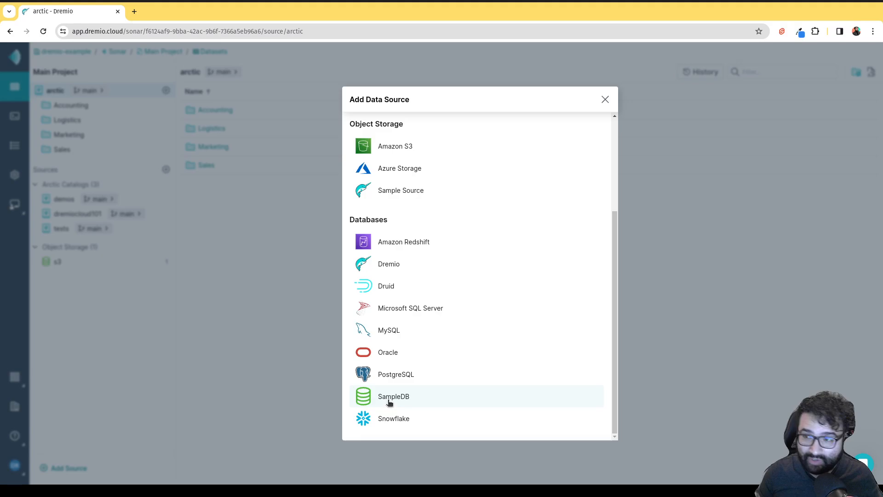
left_click(388, 401)
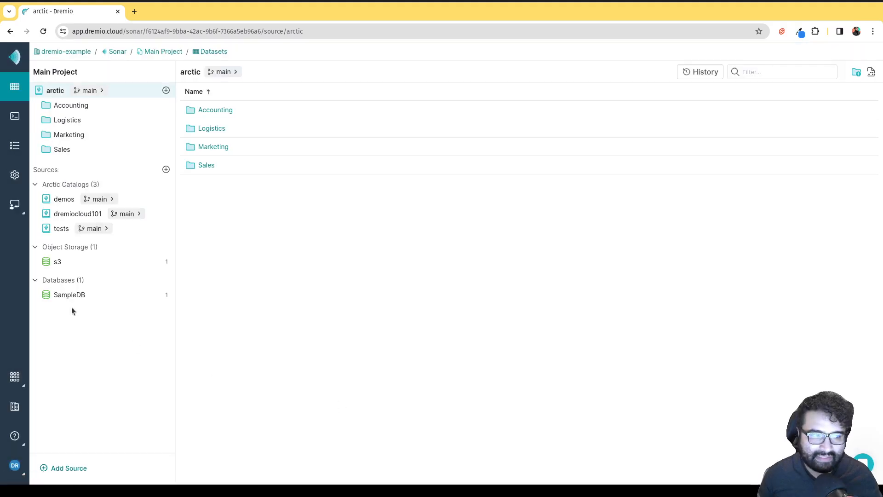
left_click(70, 295)
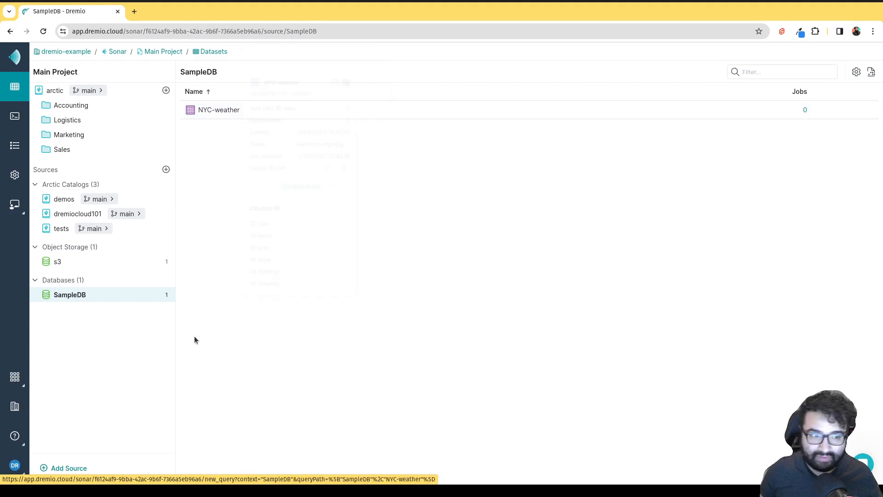
- Add the Sample Source object storage and open its samples.dremio.com folder
left_click(166, 170)
scroll(447, 260, "down", 3)
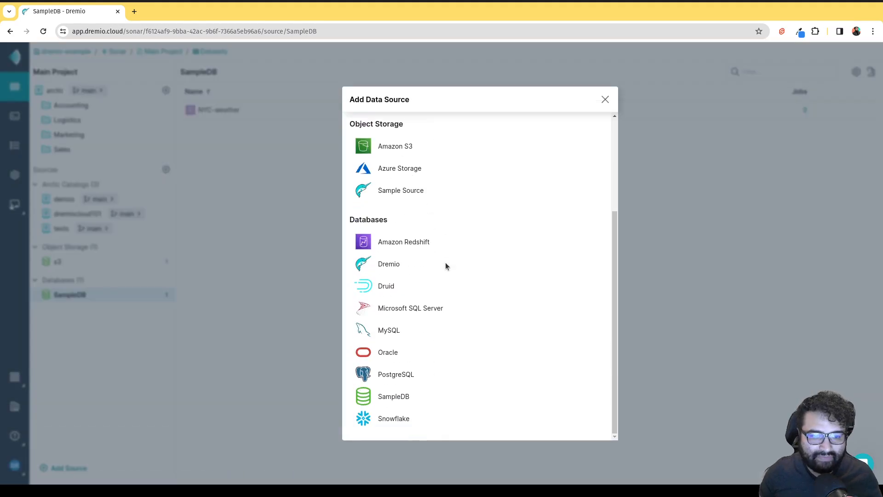
scroll(401, 245, "up", 1)
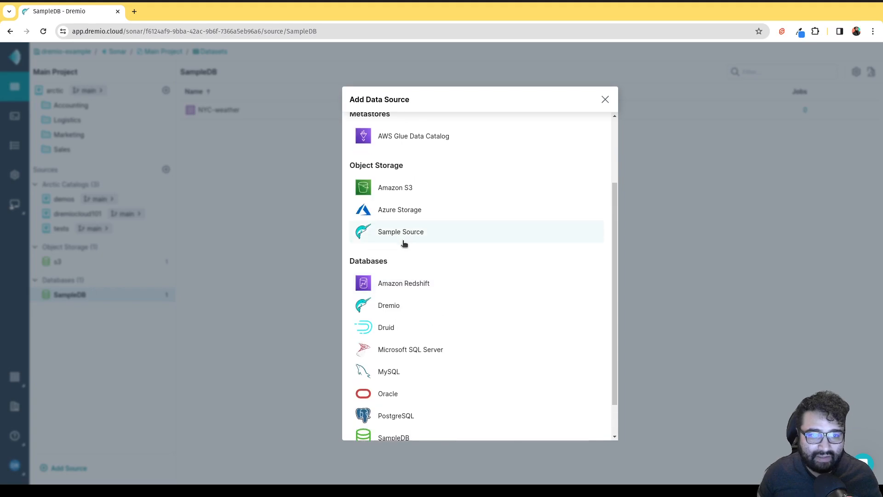
left_click(379, 235)
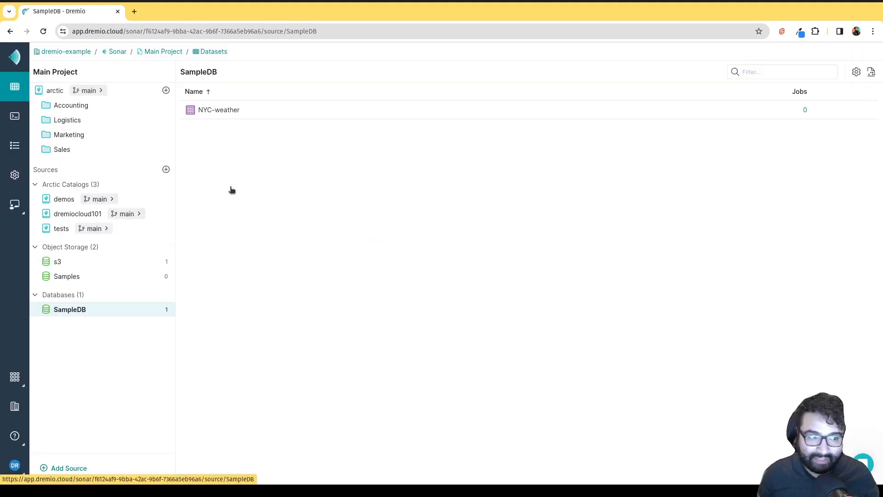
left_click(73, 276)
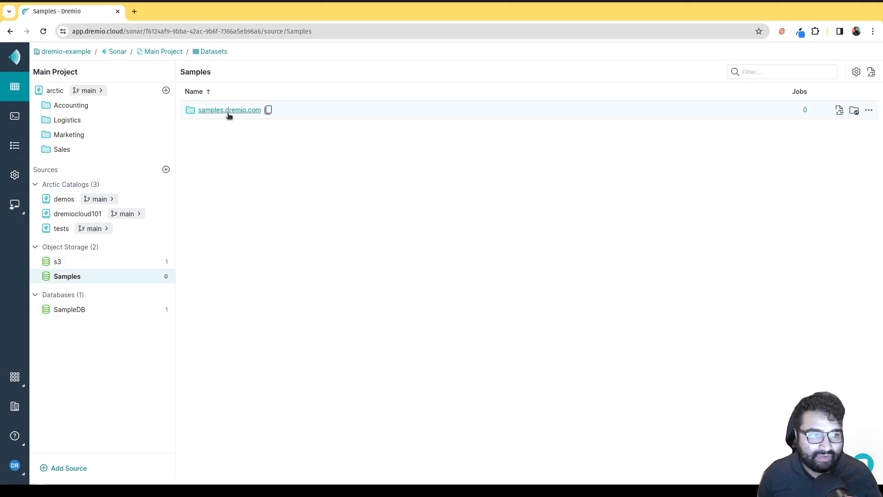
left_click(235, 114)
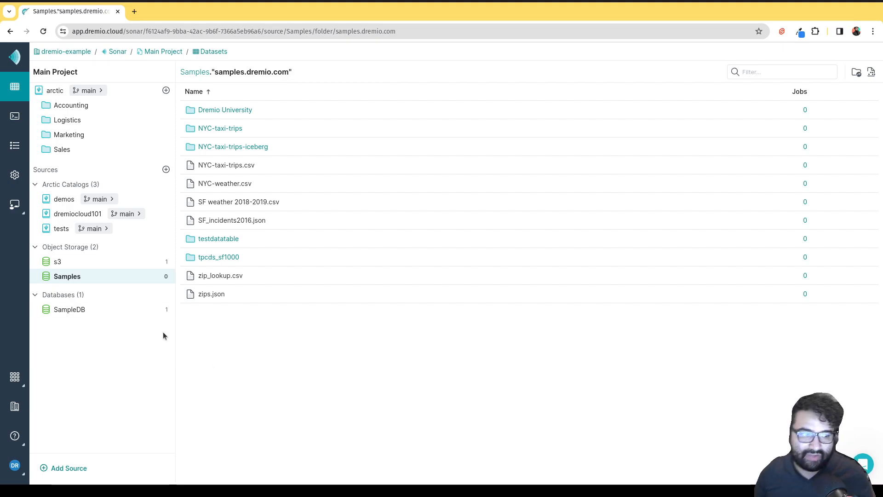
- Open the NYC-weather table from SampleDB in a query, run the SELECT on it and look through the rows
left_click(79, 309)
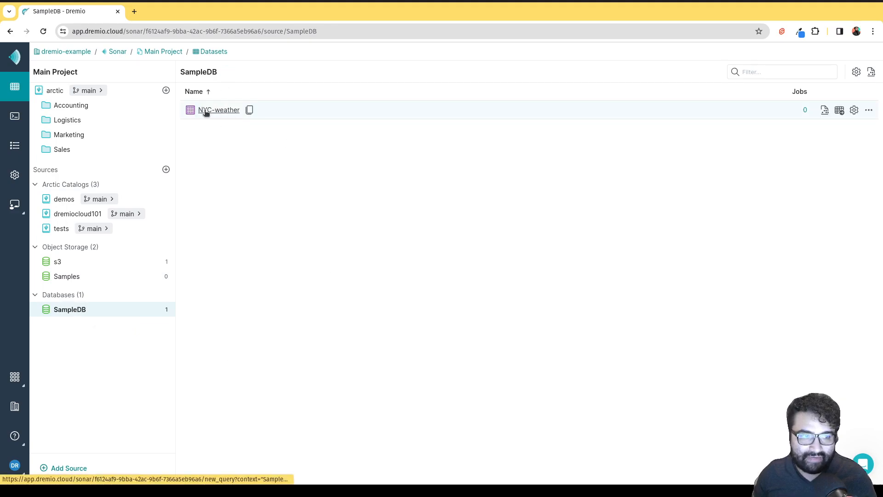
mouse_move(206, 113)
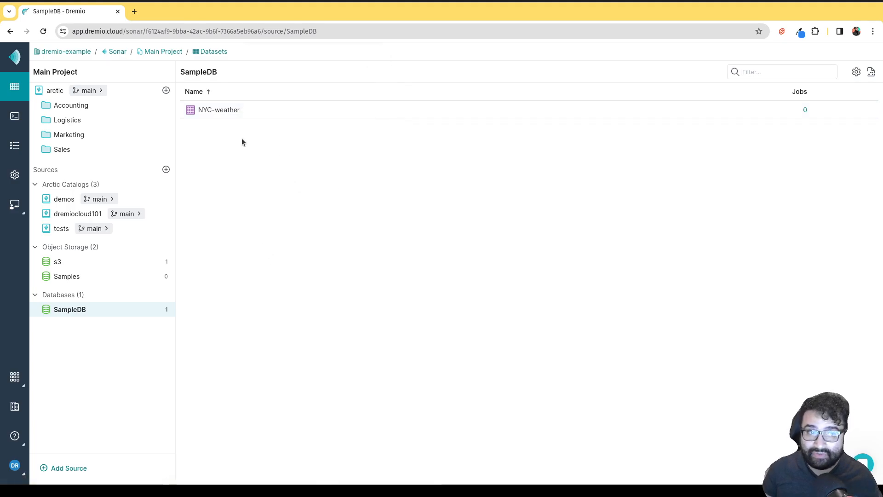
left_click(205, 113)
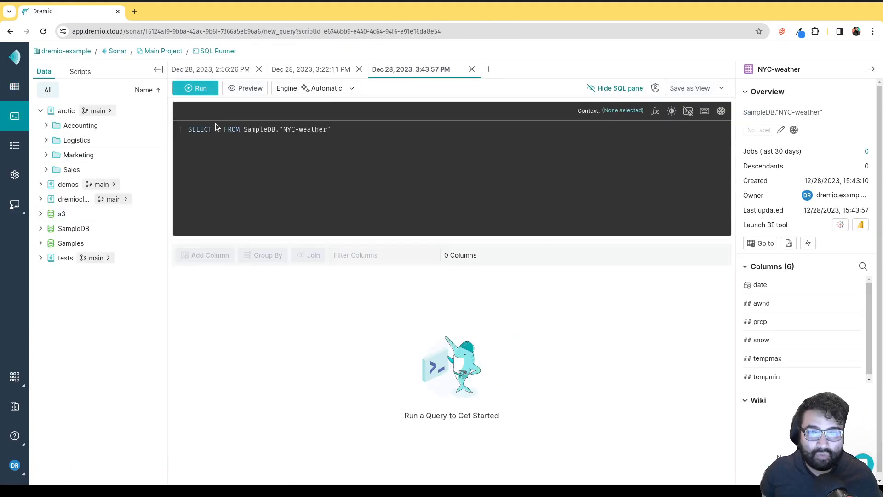
left_click(196, 88)
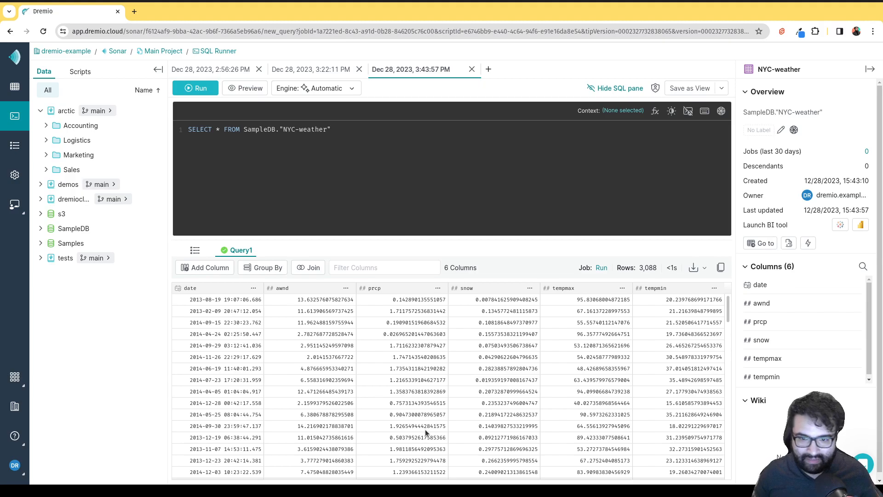
scroll(409, 358, "down", 15)
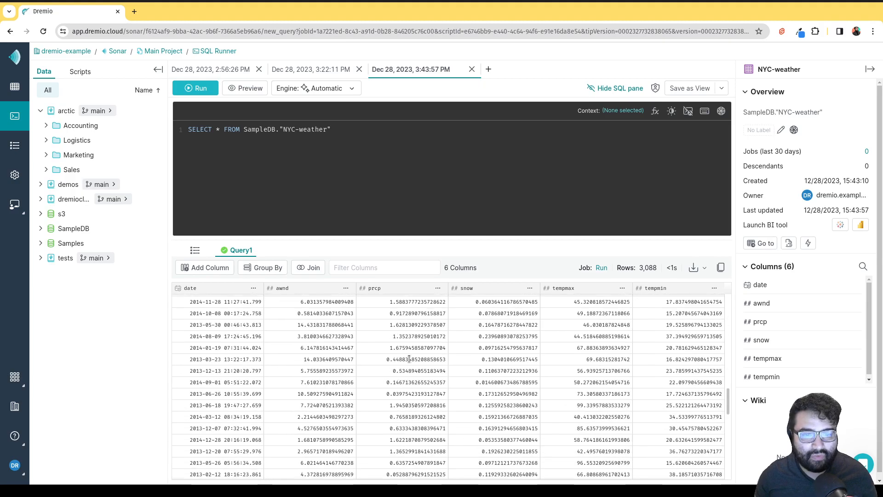
scroll(409, 359, "down", 15)
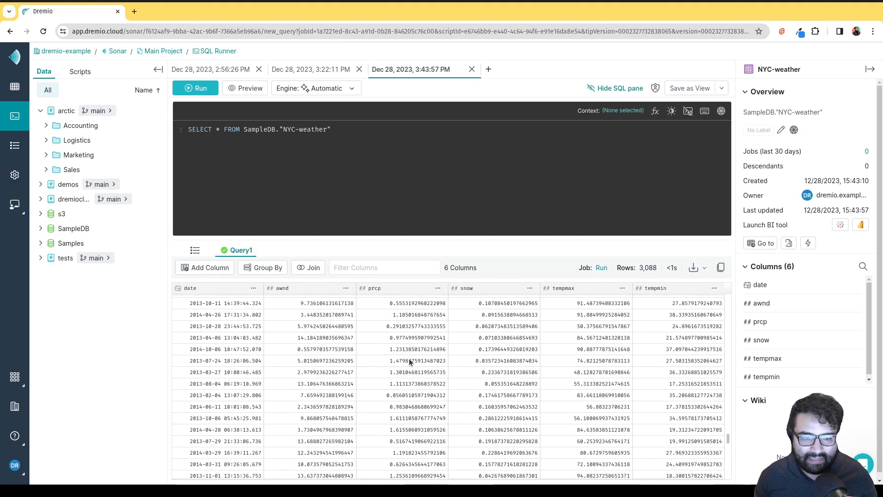
scroll(381, 382, "up", 10)
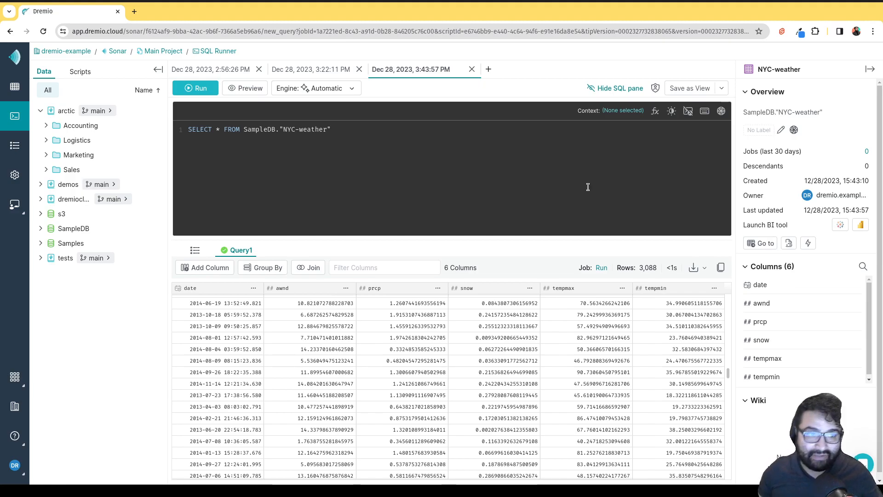
- Prefix the SELECT query on SampleDB."NYC-weather" with CREATE TABLE dremiocloud101.nycweather AS
left_click(189, 131)
type("CREATE TA")
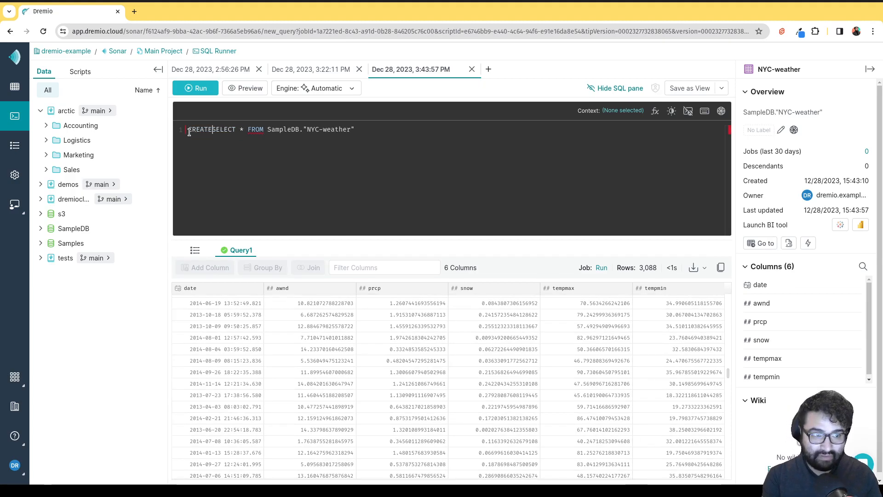
type("BLE dremi")
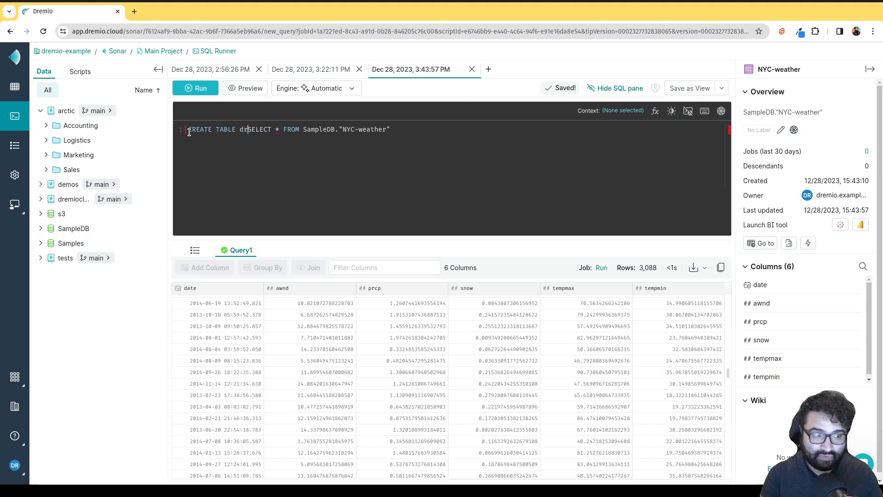
type("ocloud10")
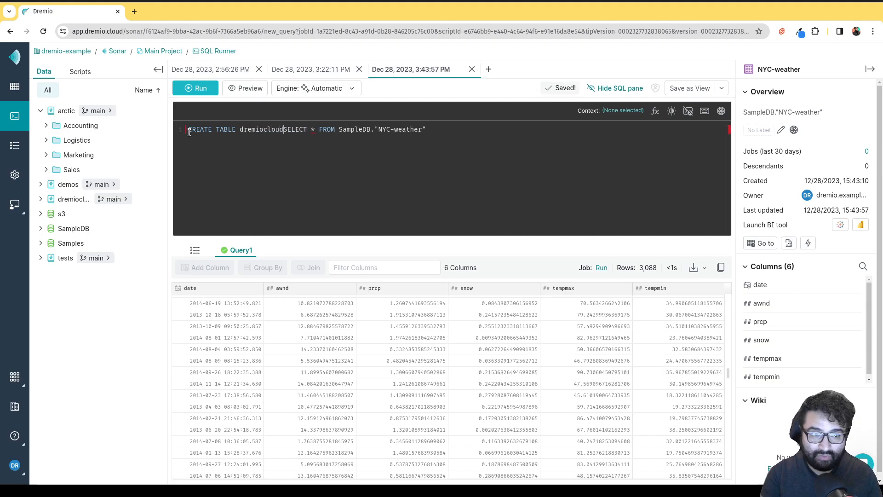
type("1.nyx")
key("BackSpace")
type("cweather AS")
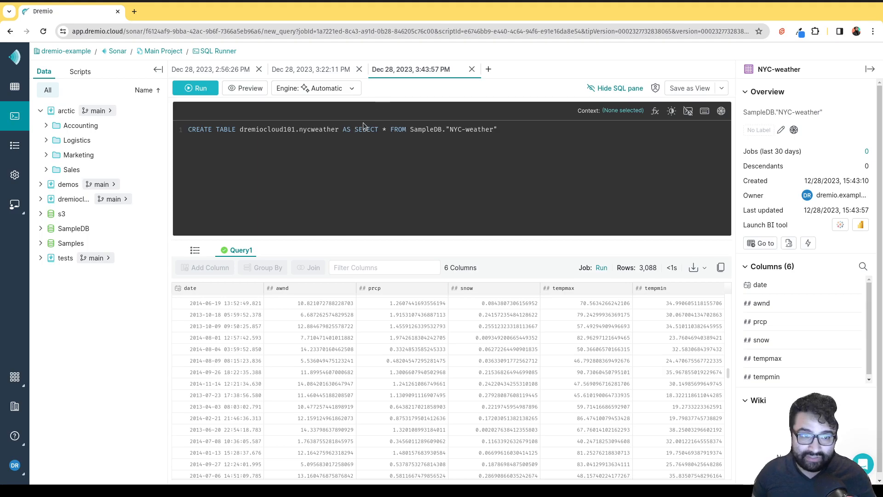
- Run the complete CREATE TABLE dremiocloud101.nycweather AS SELECT statement
left_click_drag(353, 129, 498, 130)
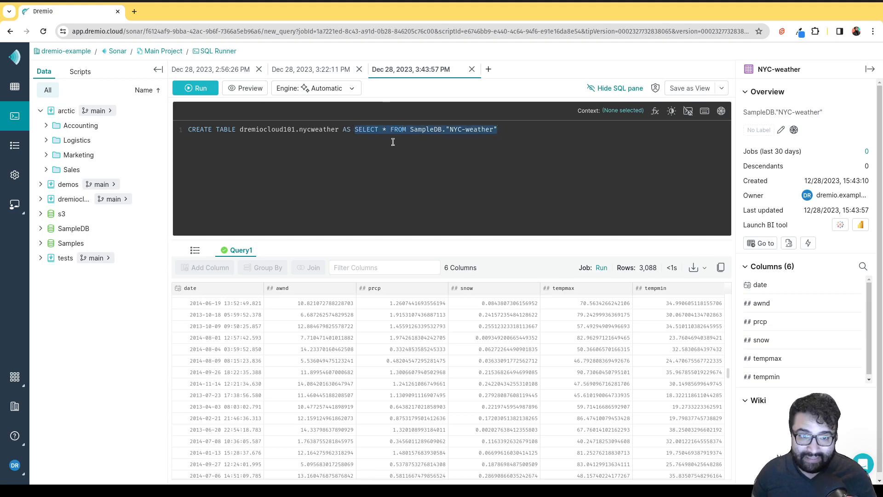
left_click_drag(339, 131, 238, 129)
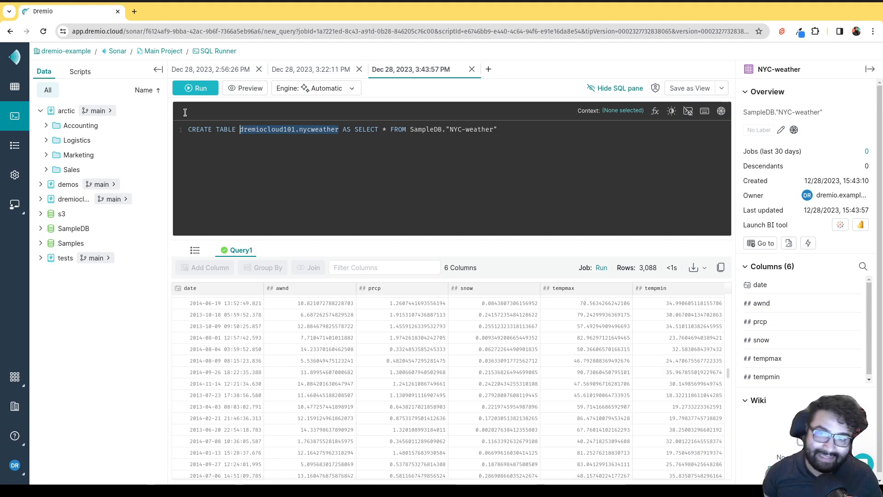
left_click(189, 89)
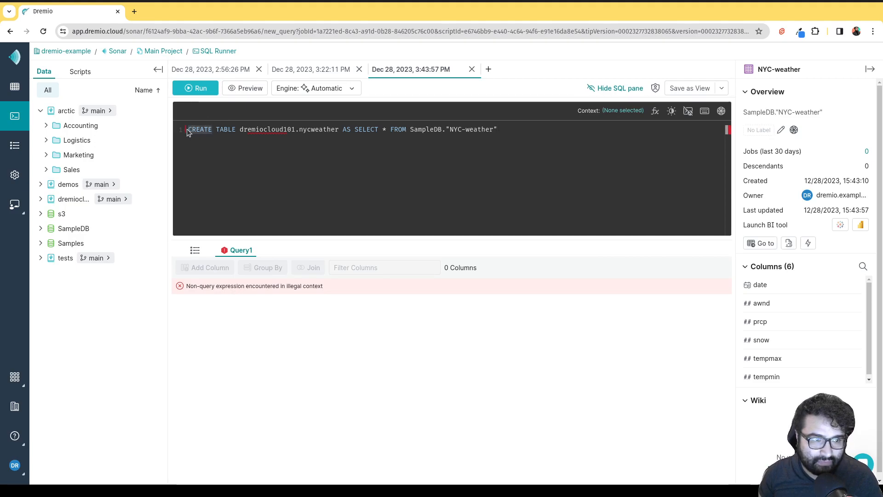
left_click(194, 89)
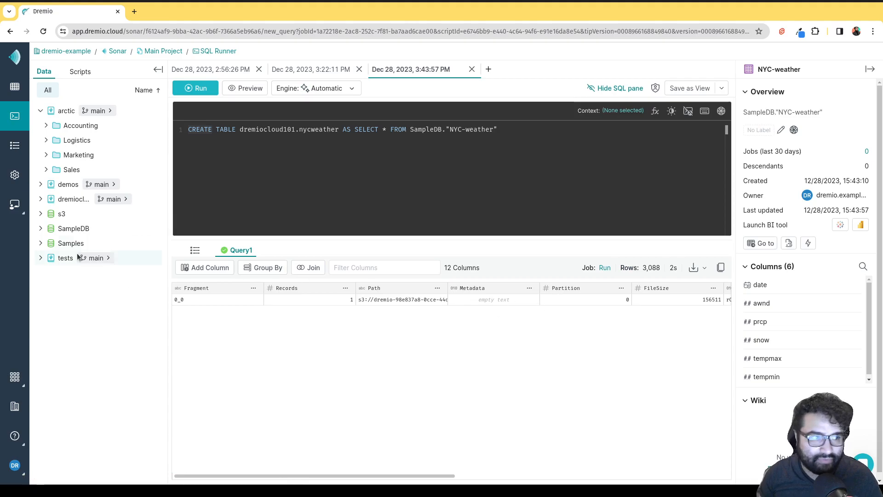
- Check the nycweather table and its columns under the dremiocloud101 catalog, and view that catalog's contents in the datasets view
left_click(41, 200)
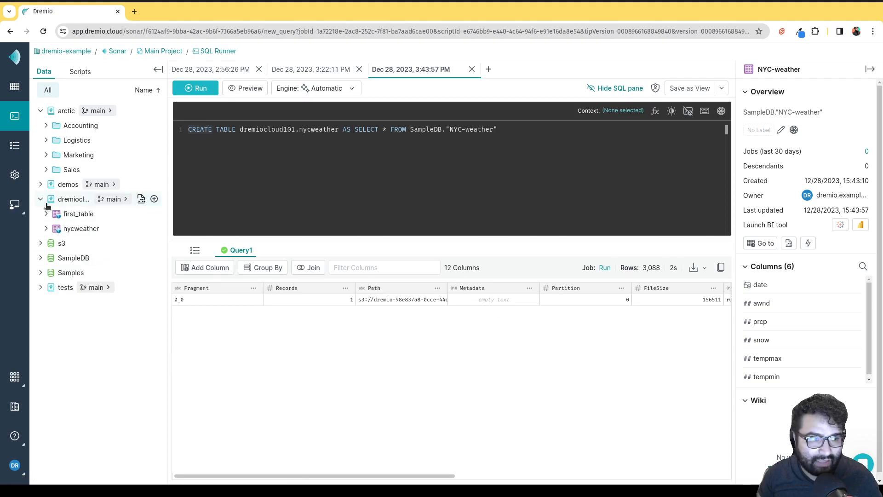
left_click(81, 230)
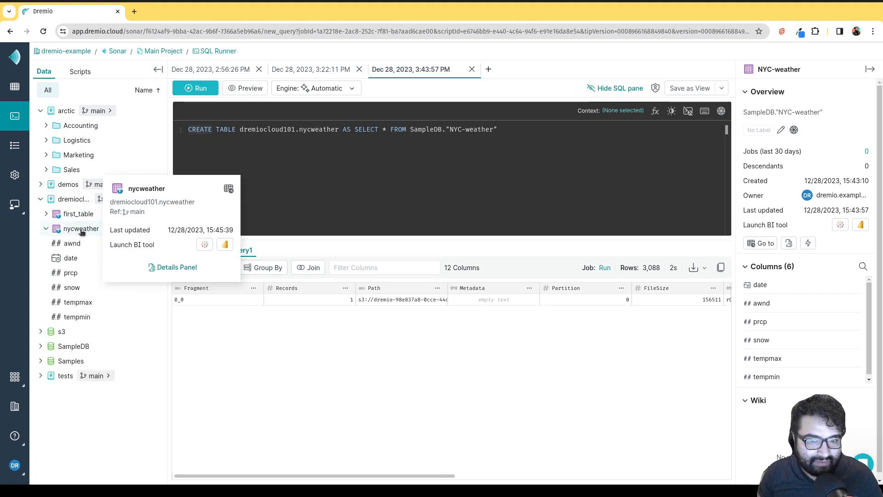
left_click(81, 230)
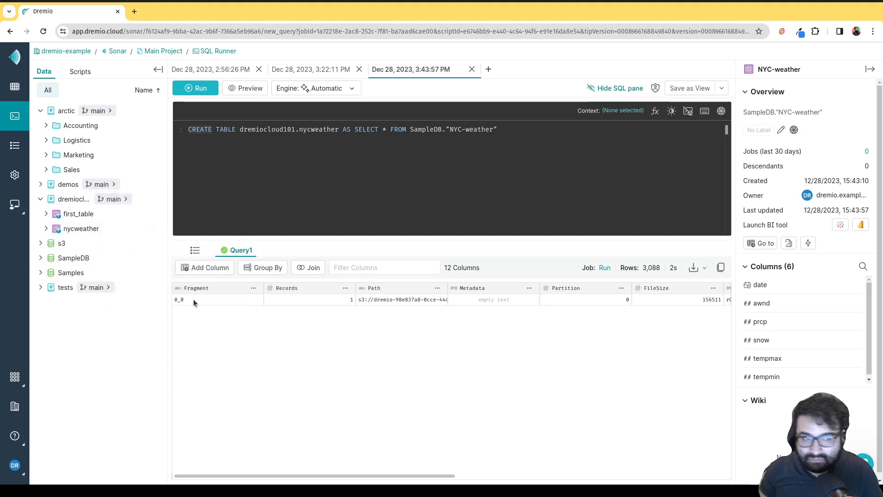
left_click(15, 87)
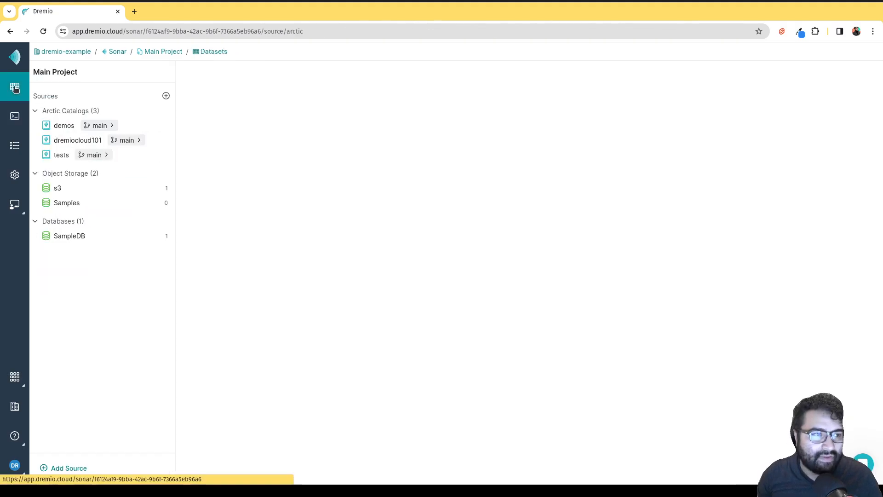
left_click(69, 216)
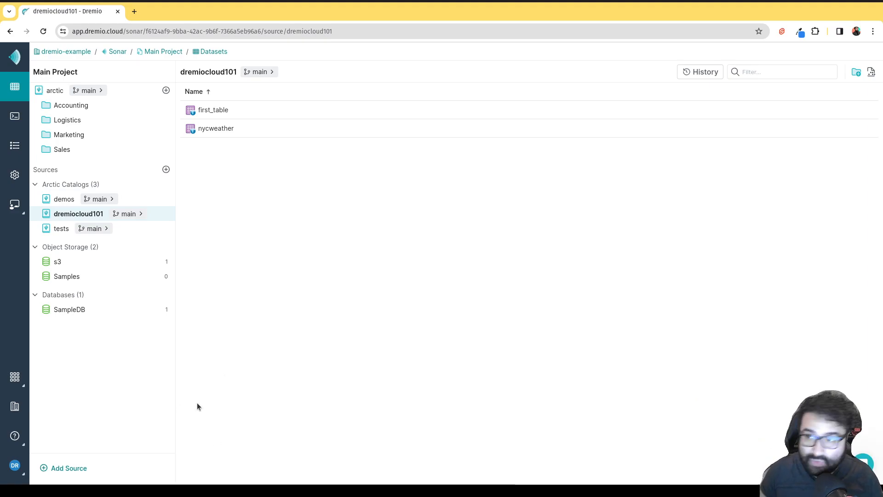
- Format the NYC-taxi-trips-iceberg folder in Samples under samples.dremio.com as an Iceberg table, save it and return to the datasets view
left_click(76, 278)
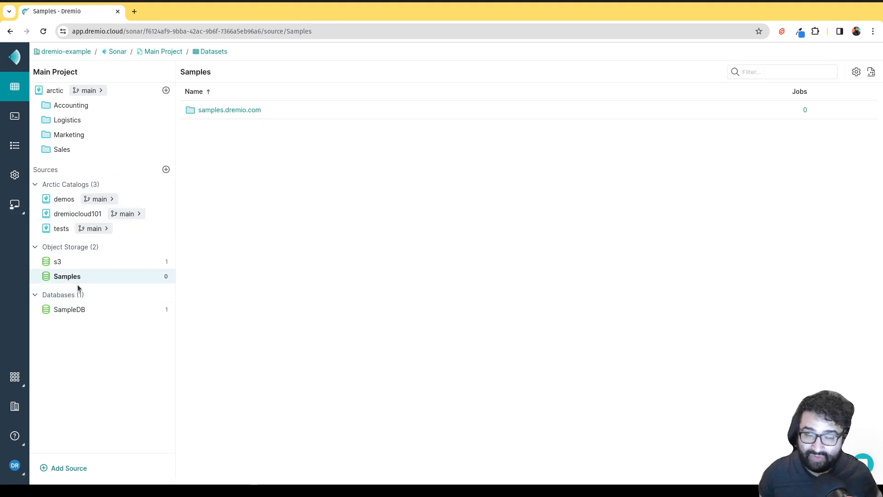
left_click(222, 112)
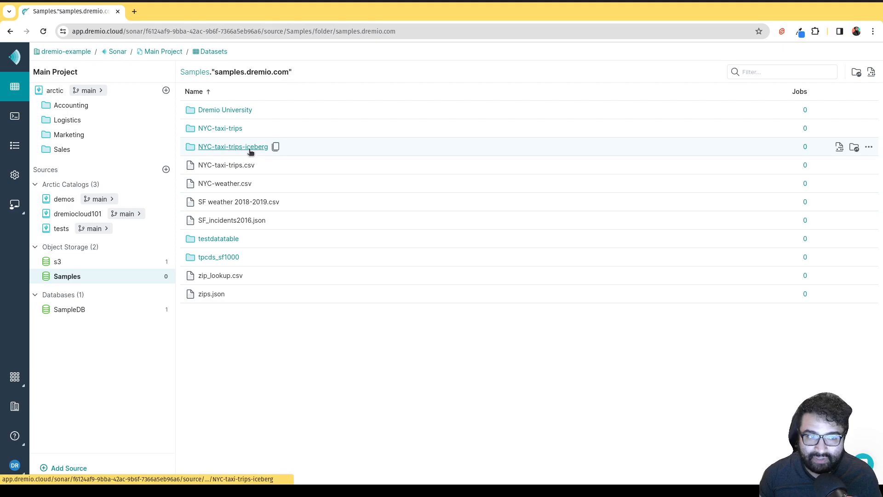
left_click(208, 147)
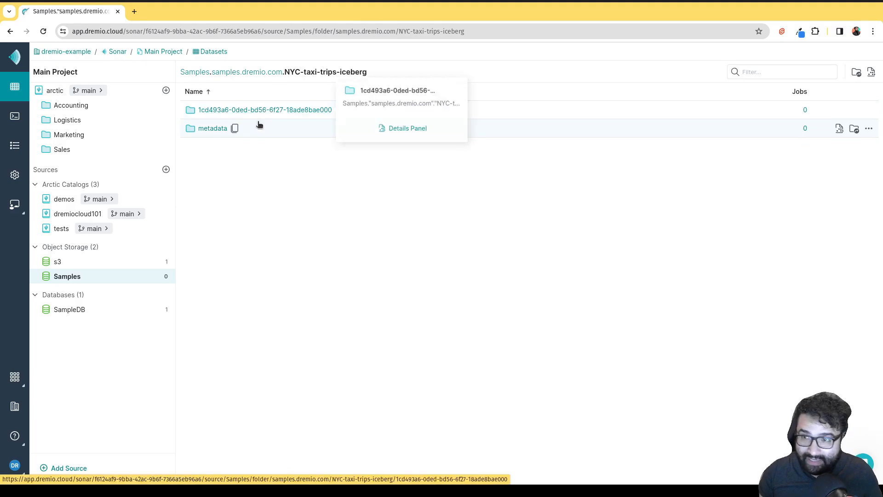
left_click(252, 72)
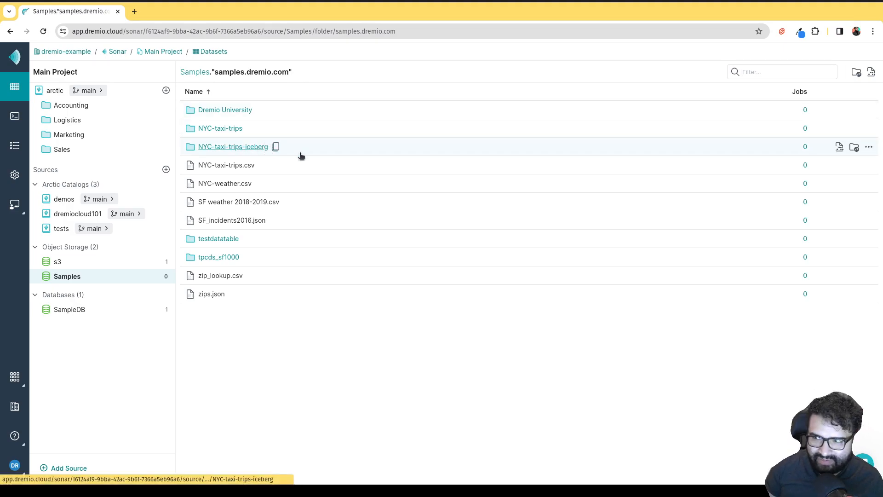
left_click(854, 148)
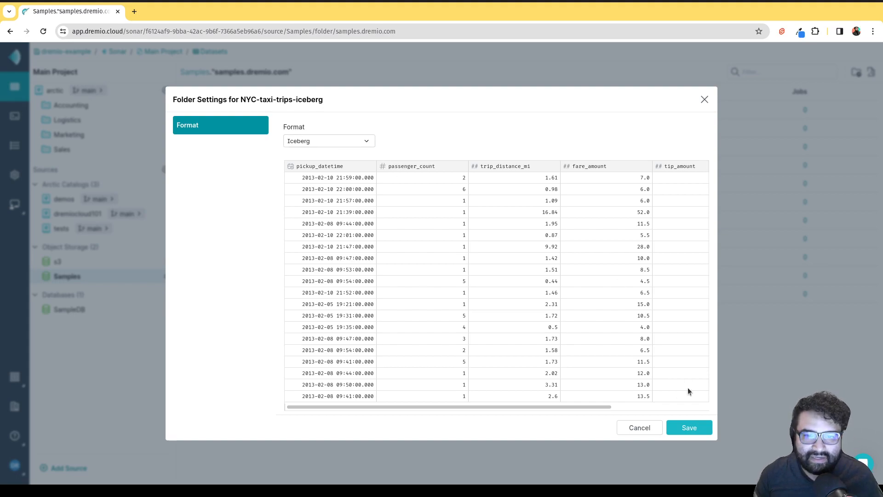
left_click(703, 431)
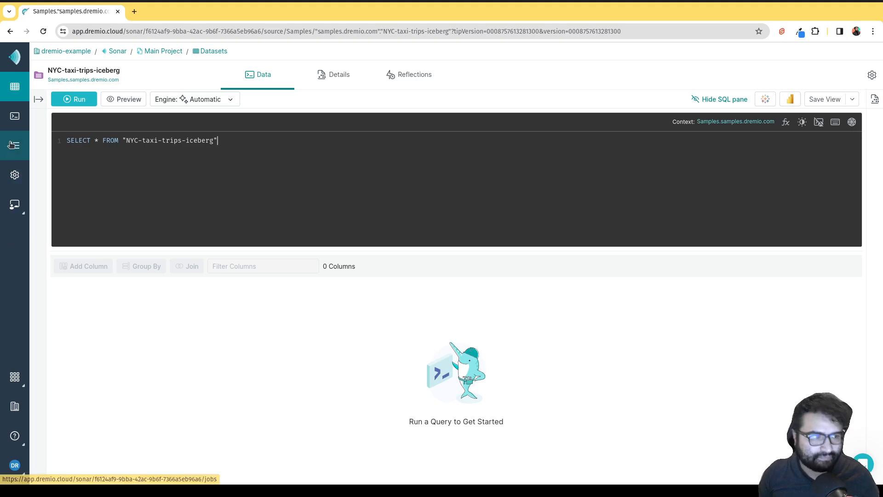
left_click(15, 89)
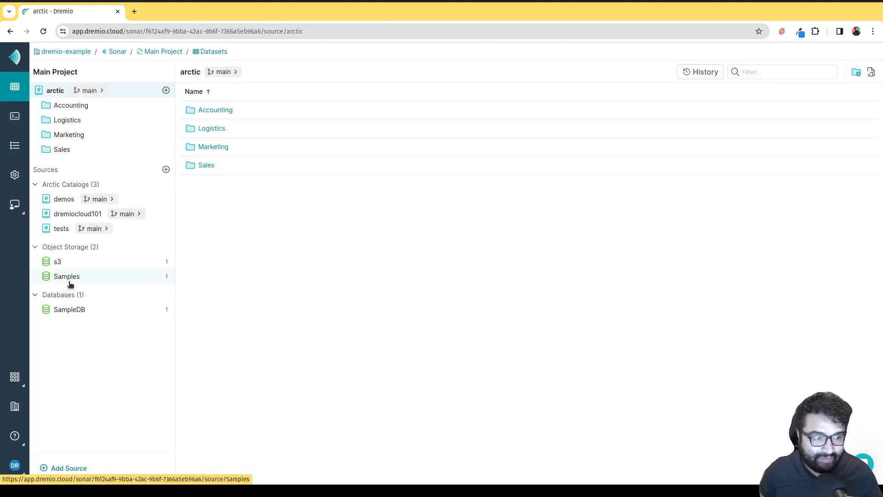
- Format the NYC-taxi-trips folder in Samples under samples.dremio.com as a Parquet table, save it and return to the datasets view
left_click(69, 280)
left_click(209, 109)
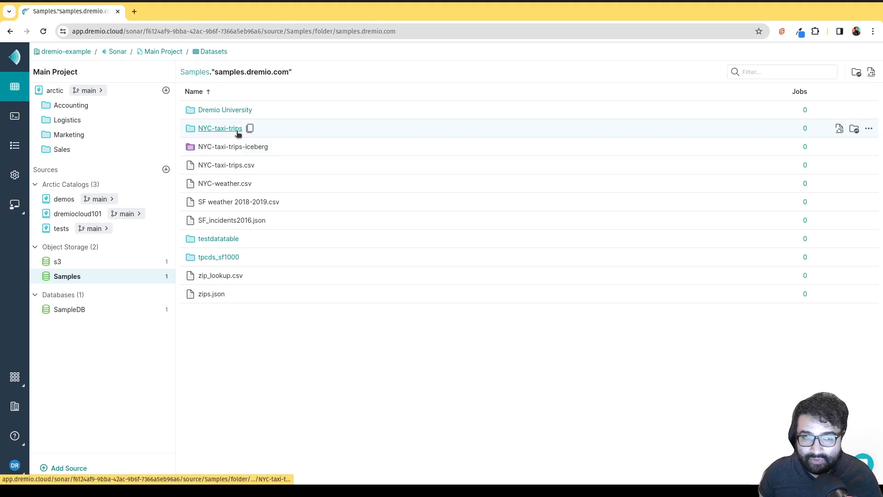
left_click(238, 131)
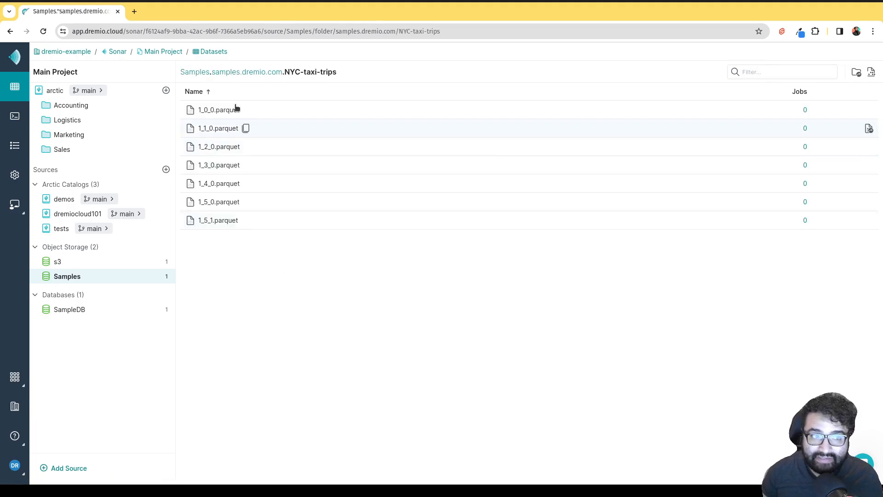
left_click(268, 74)
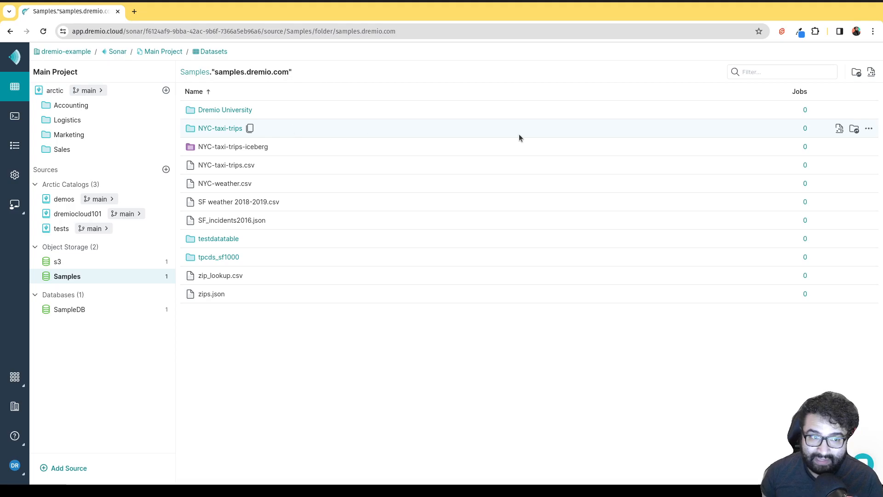
left_click(854, 129)
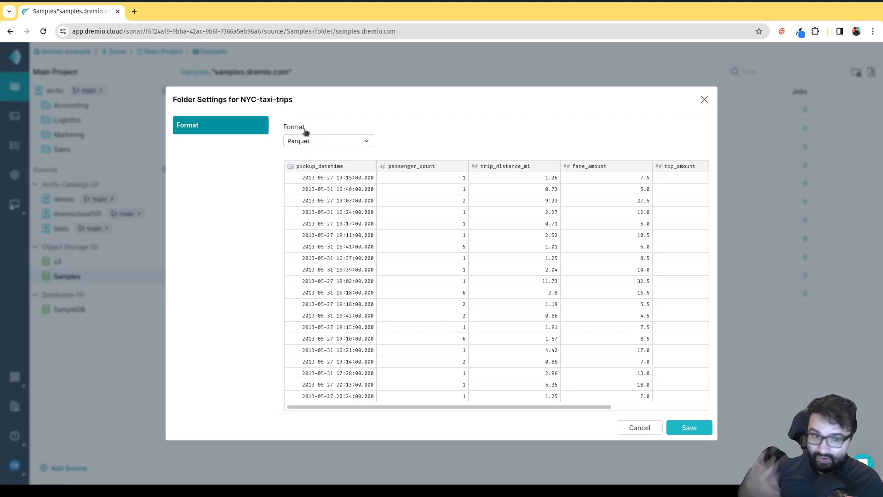
left_click(688, 429)
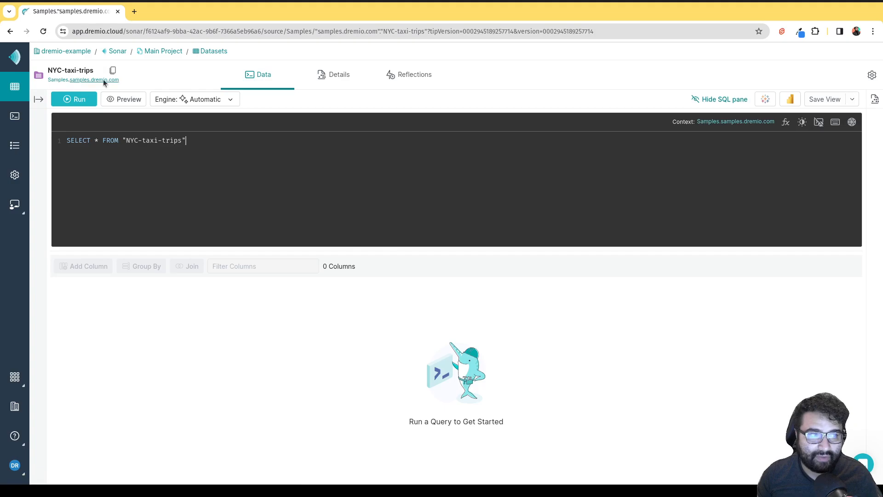
left_click(14, 87)
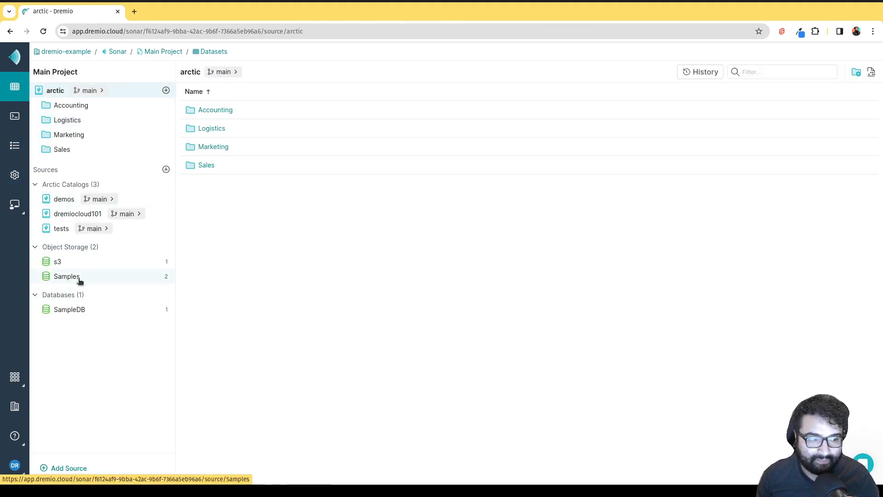
- Format zip_lookup.csv in the samples.dremio.com folder as delimited text with Extract Column Names enabled, save it and return to the datasets view
left_click(77, 277)
left_click(220, 110)
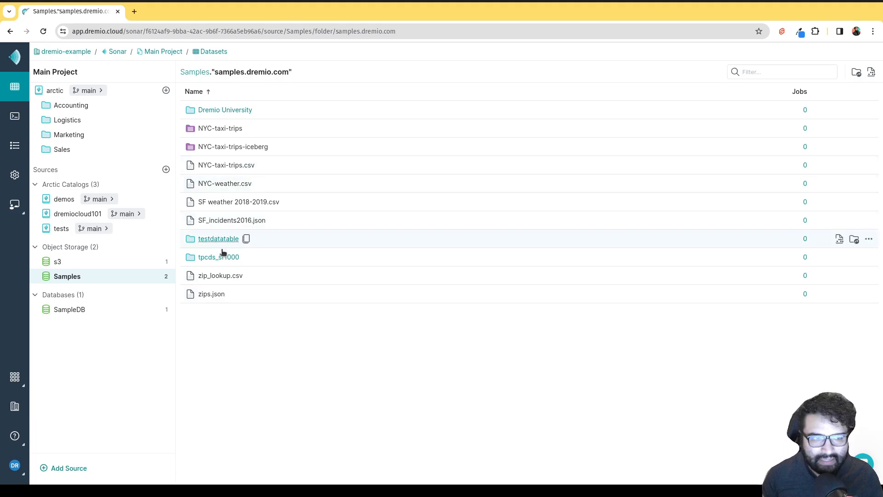
left_click(221, 275)
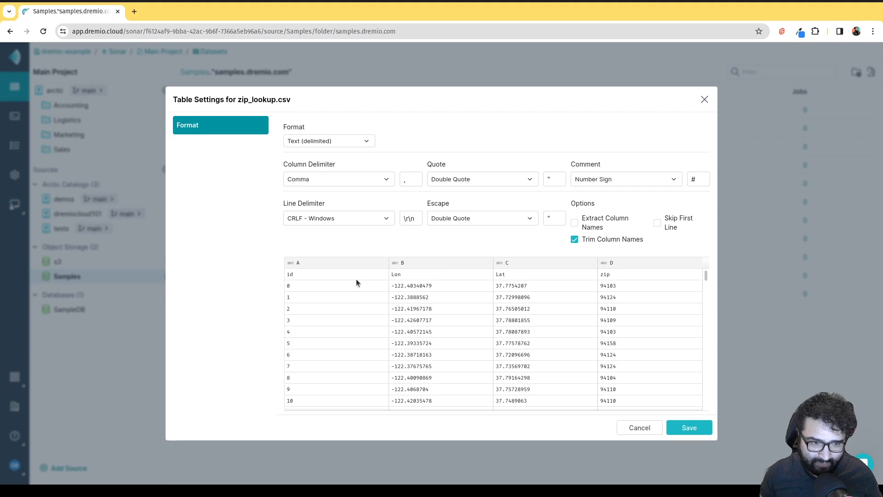
left_click(575, 224)
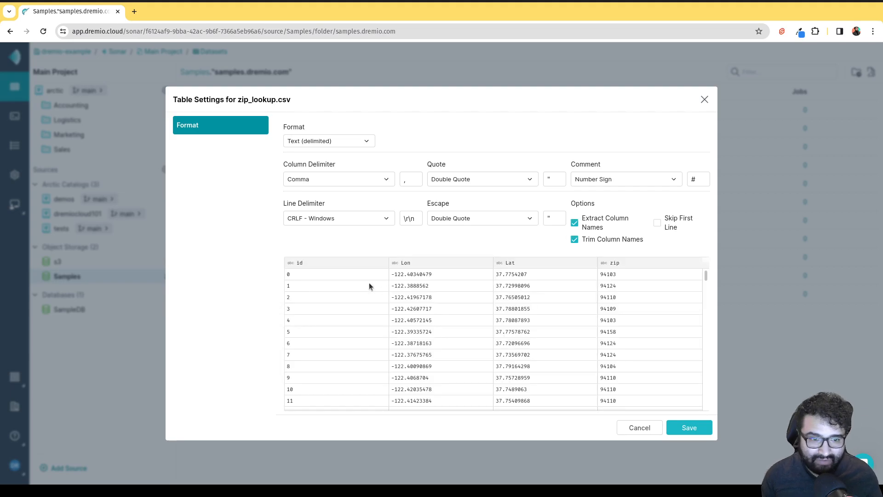
left_click(683, 427)
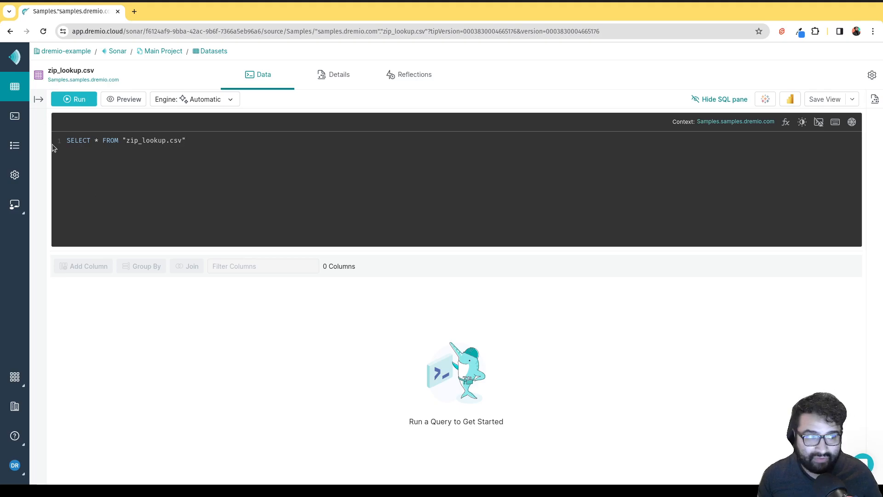
left_click(14, 86)
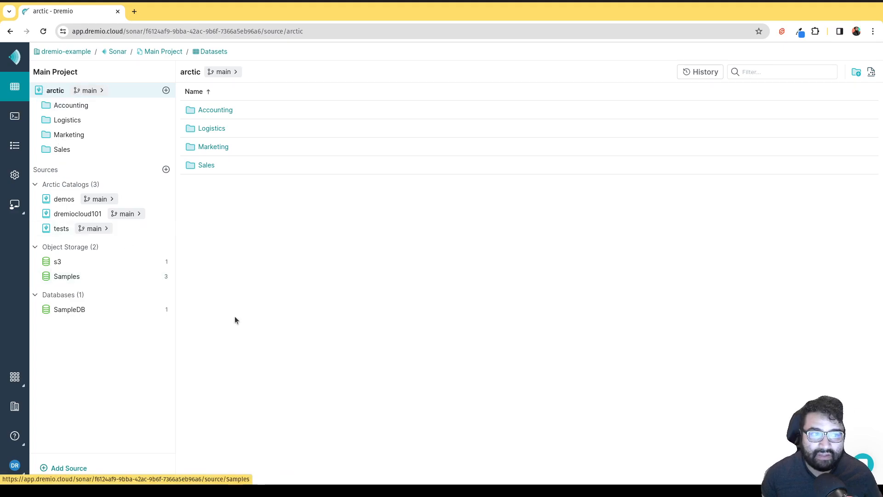
- Show the arctic catalog's wiki details, review the Generative AI setting in the project preferences and return to the datasets view
left_click(84, 106)
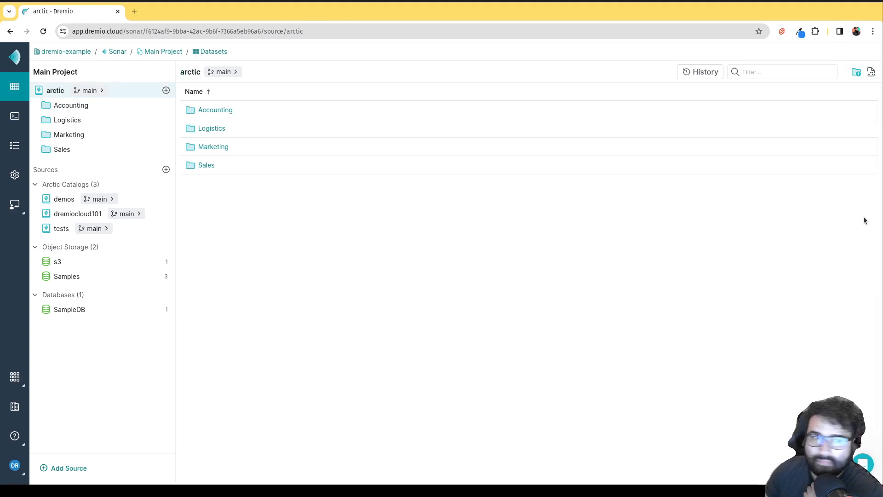
left_click(872, 75)
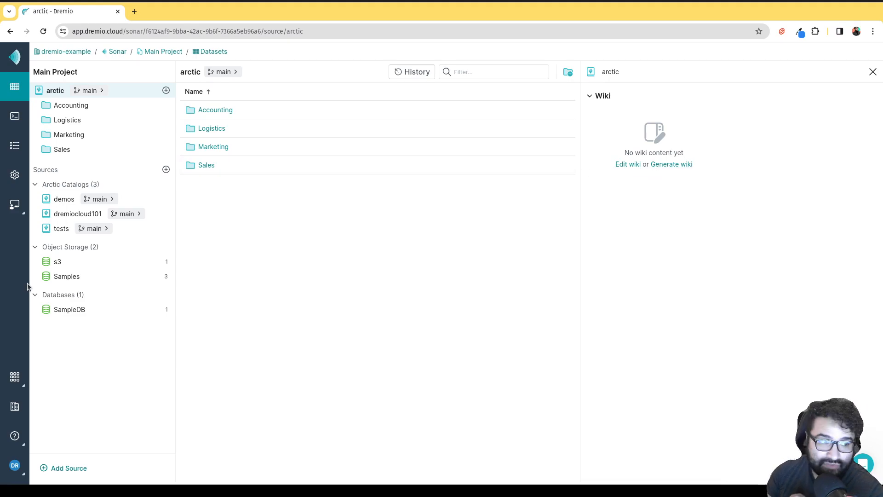
left_click(16, 177)
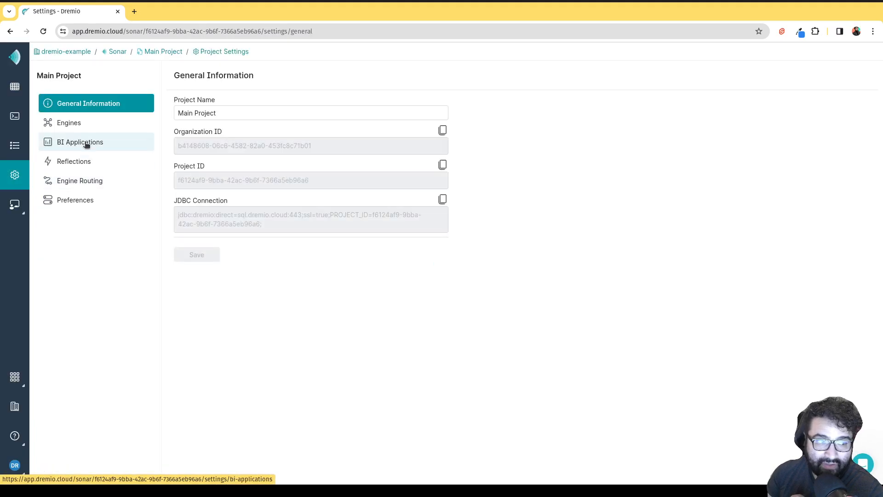
left_click(76, 200)
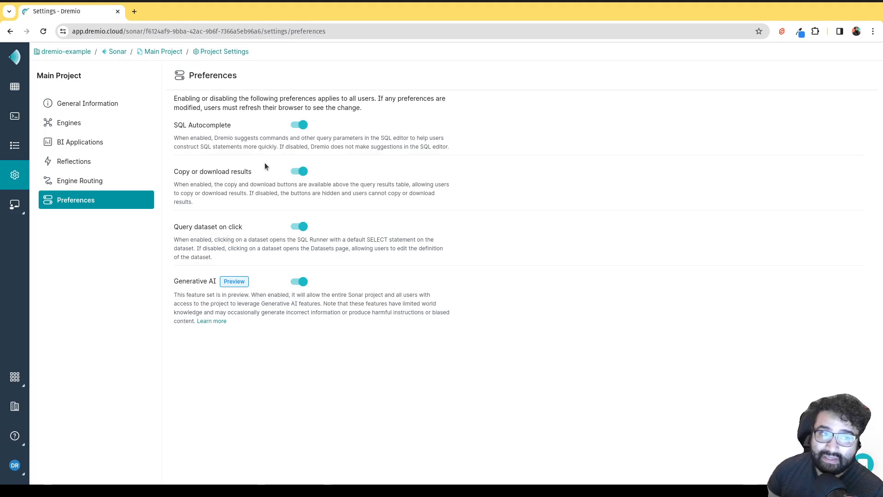
left_click(14, 87)
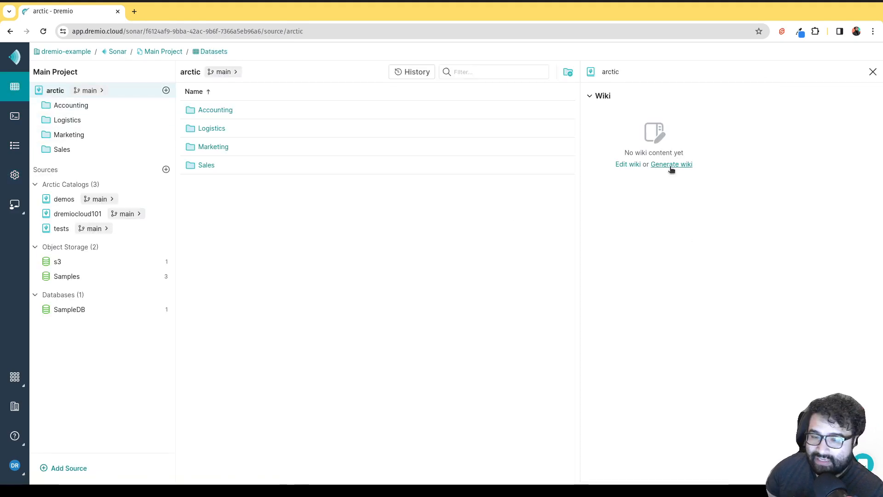
- Generate a wiki for the arctic catalog, copy the generated text into the wiki editor and save it
left_click(671, 169)
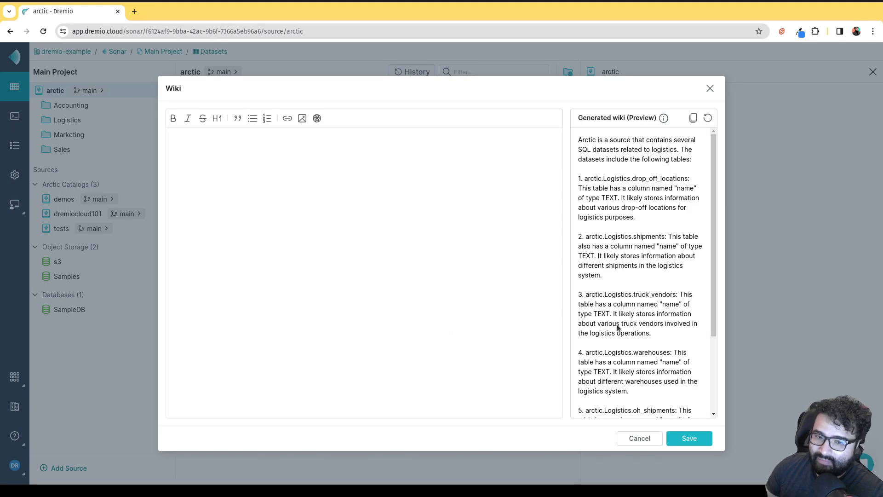
left_click_drag(577, 139, 689, 413)
right_click(689, 413)
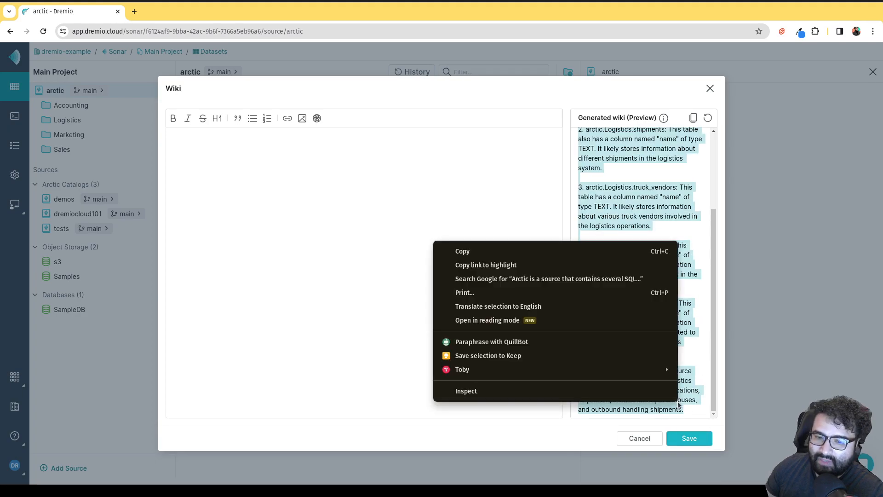
left_click(685, 106)
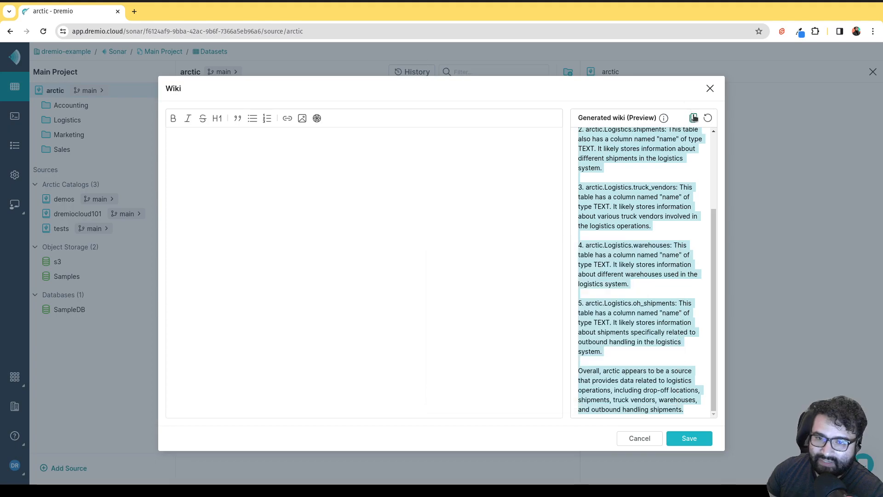
left_click(693, 118)
left_click(440, 178)
key("ctrl+v")
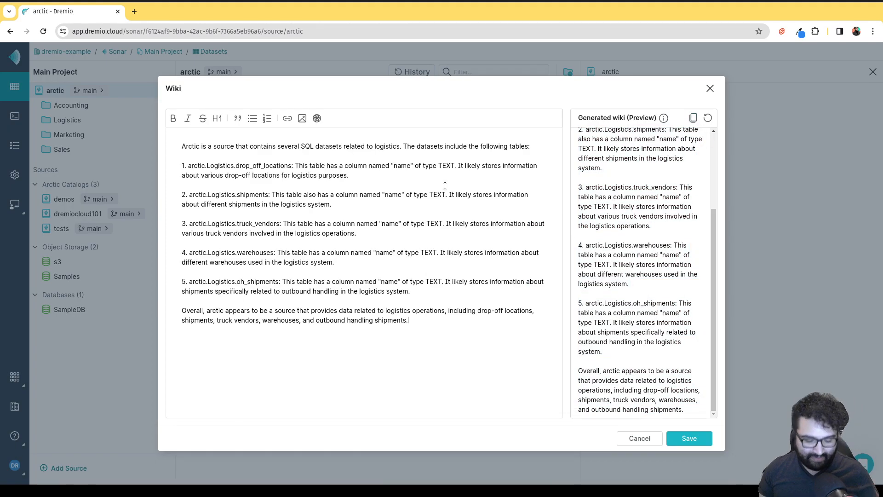
left_click(703, 440)
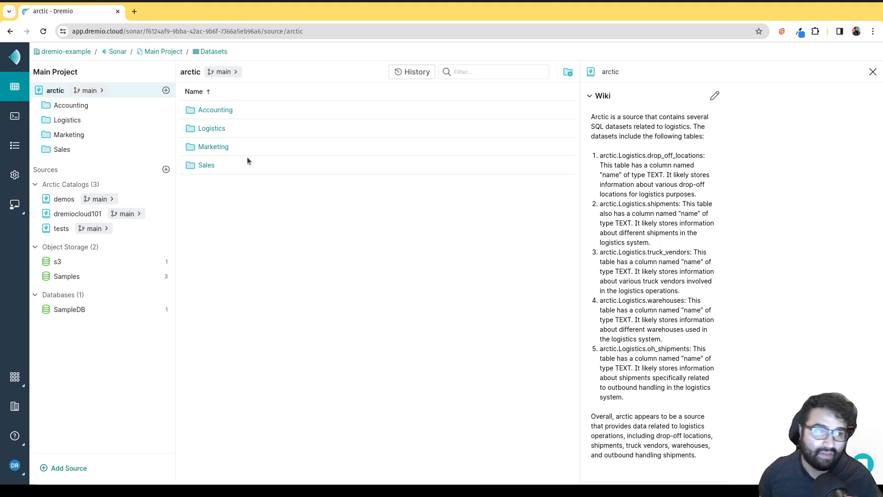
- Clear the CREATE TABLE query from the SQL Runner and show the text-to-SQL assistant
left_click(15, 118)
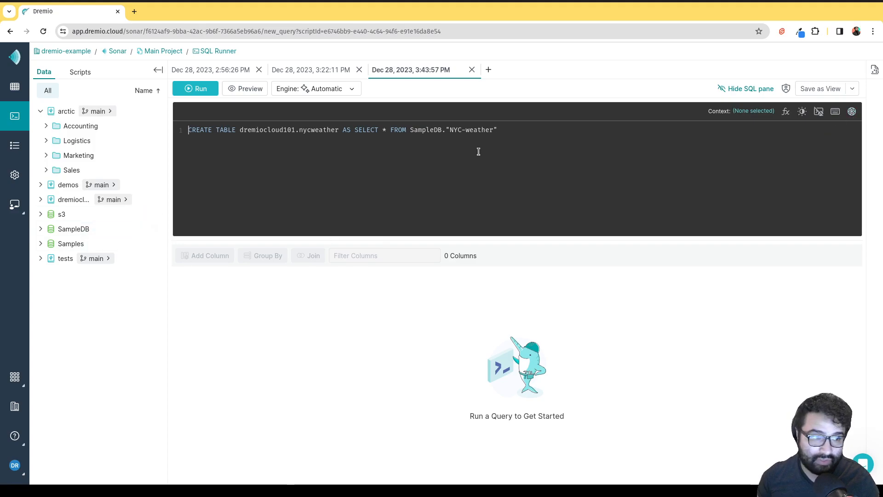
left_click_drag(538, 125, 344, 129)
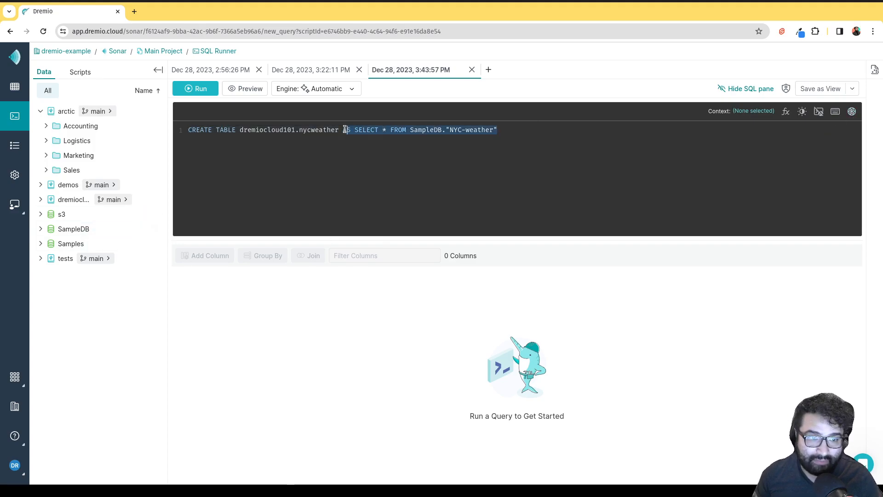
left_click(346, 129)
key("ctrl+a")
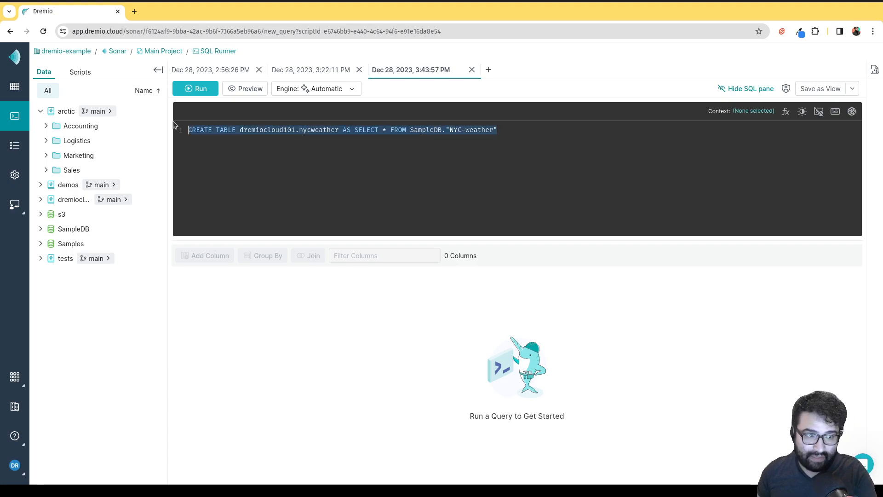
key("BackSpace")
left_click(852, 111)
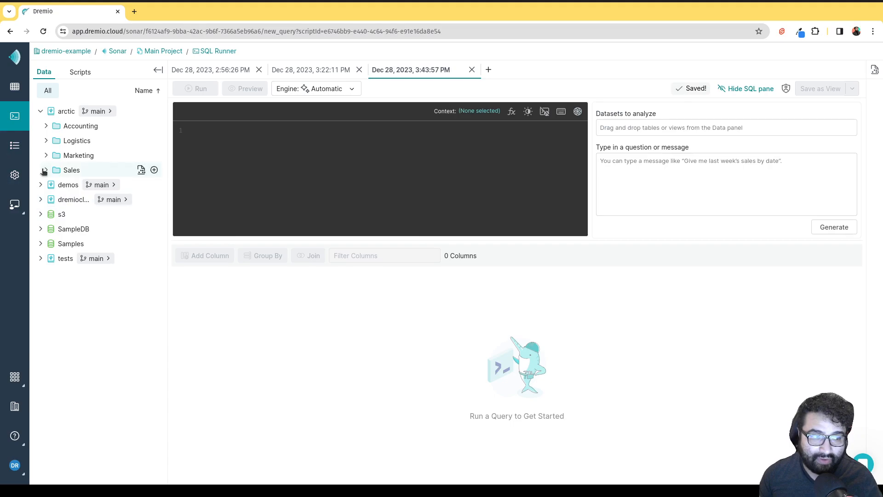
- Generate SQL for the dremiocloud101 nycweather table from the request "I want all the weather records" and run the resulting query
left_click(41, 199)
left_click_drag(79, 234, 684, 132)
left_click(658, 176)
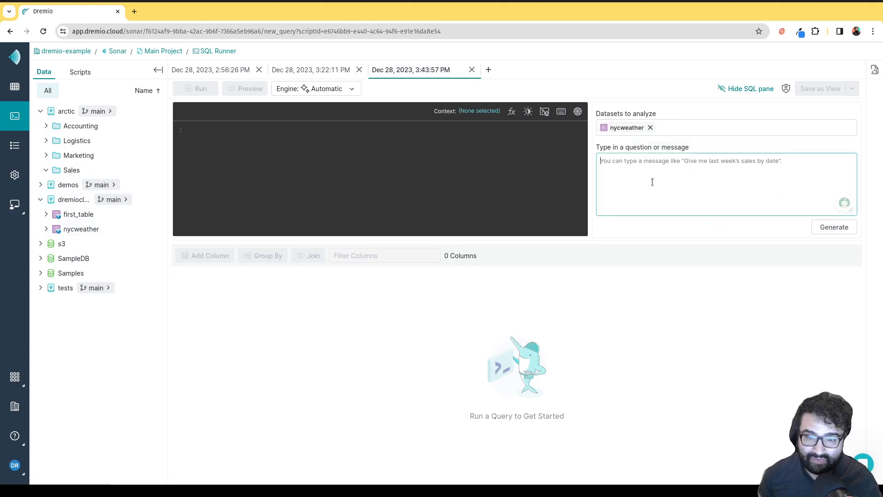
type("I want all the we")
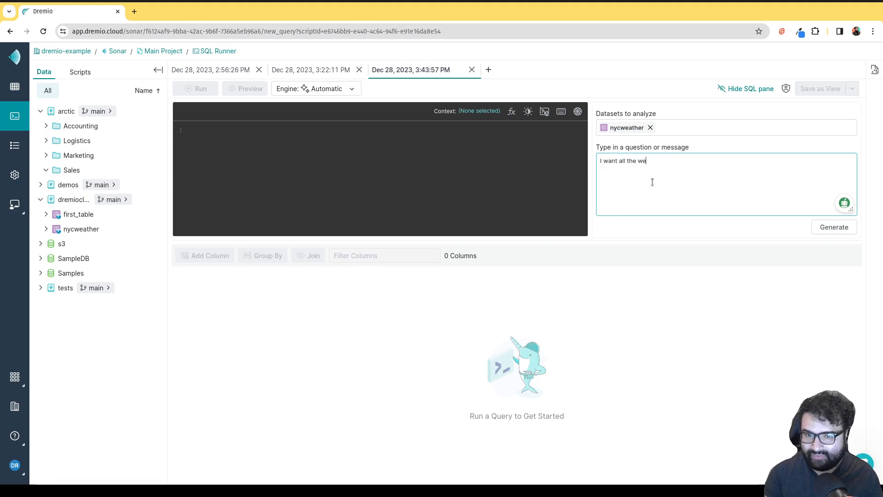
type("ather records")
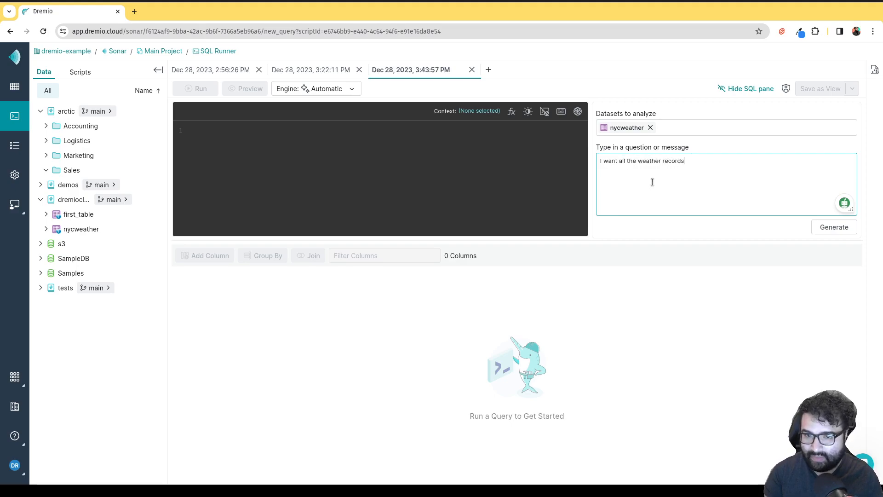
left_click(823, 228)
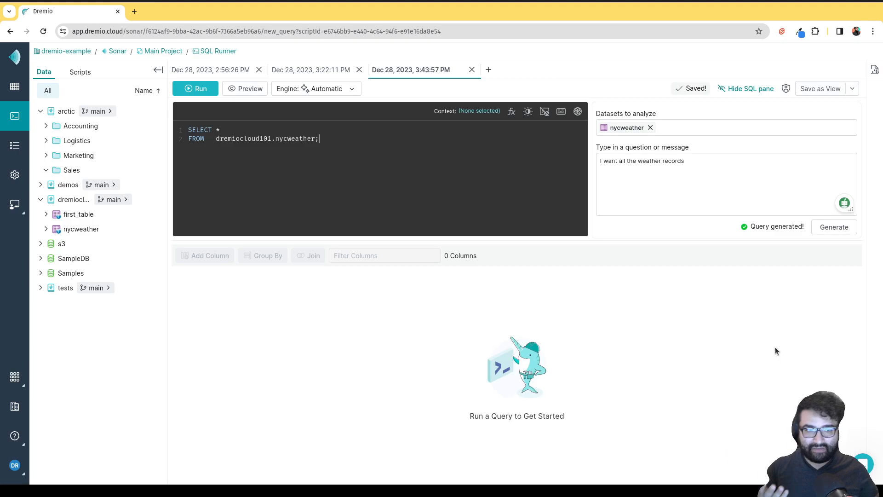
left_click(197, 88)
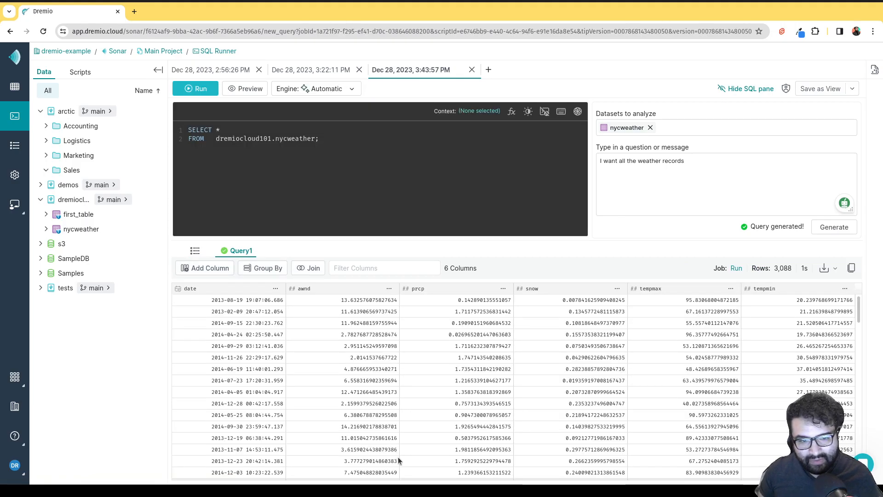
- Generate SQL from the request "I want all dates with precipitation above 1", copy the generated query and dismiss it without inserting
left_click_drag(711, 163, 631, 164)
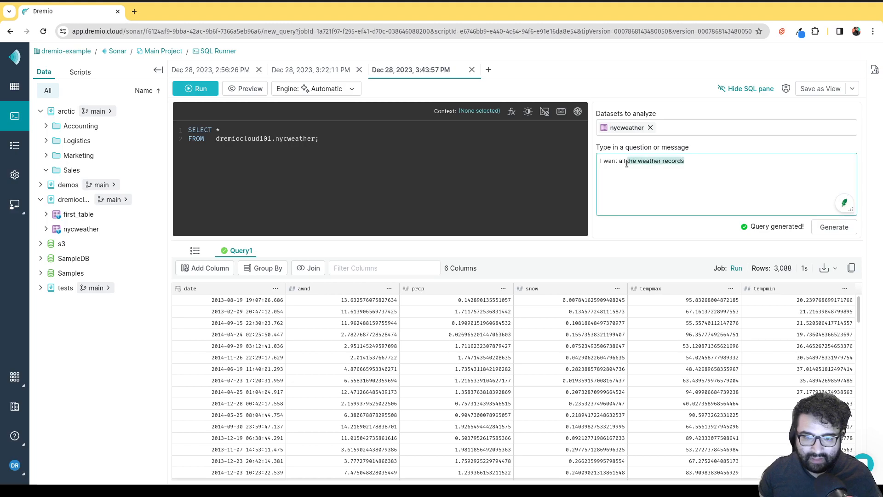
type("dates wi")
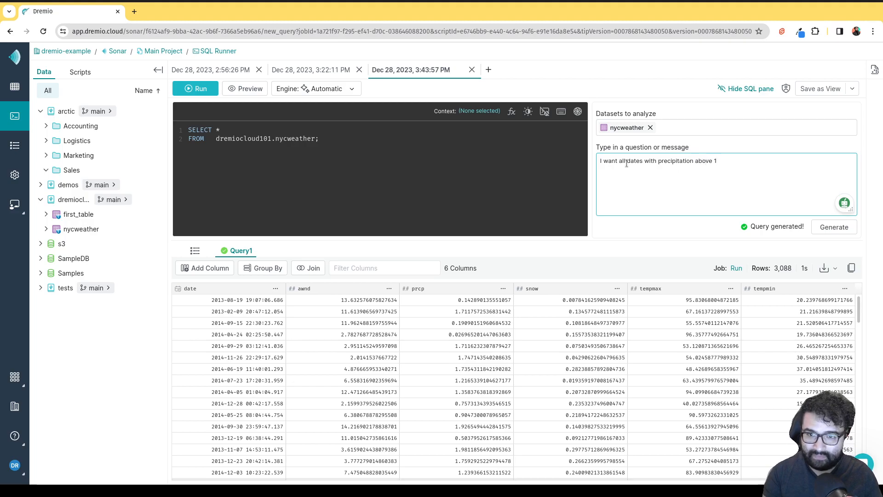
left_click(834, 227)
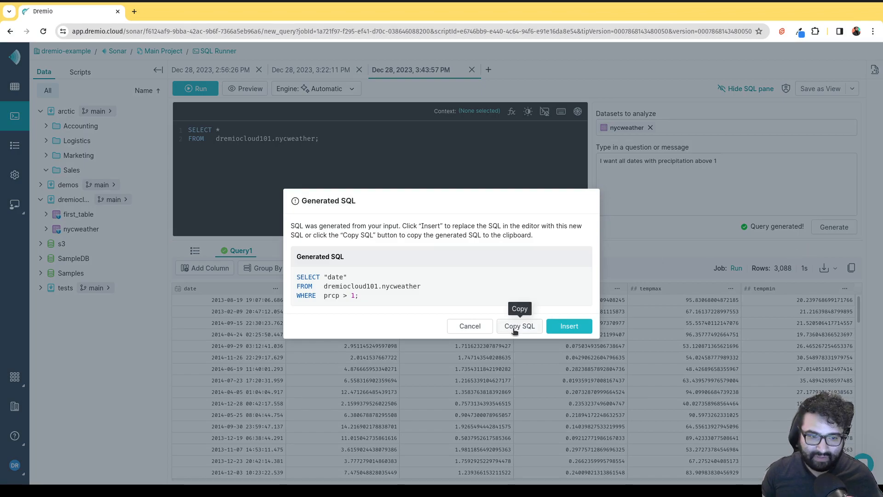
left_click(515, 328)
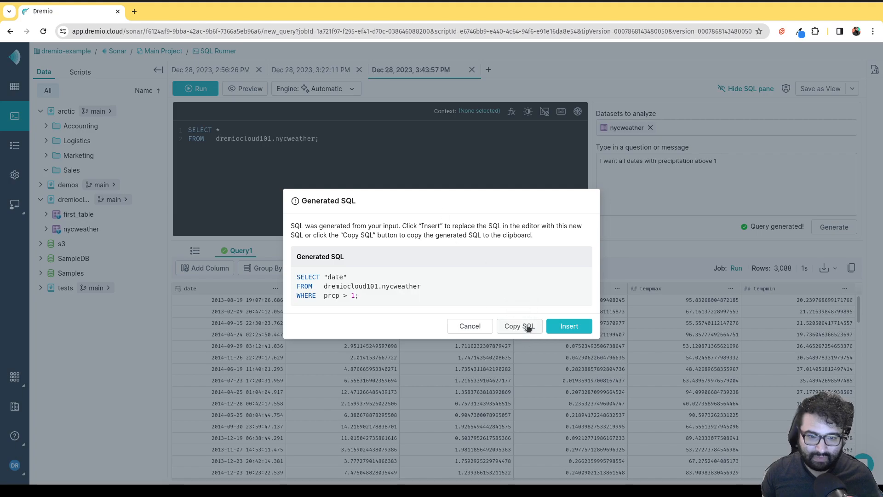
left_click(477, 331)
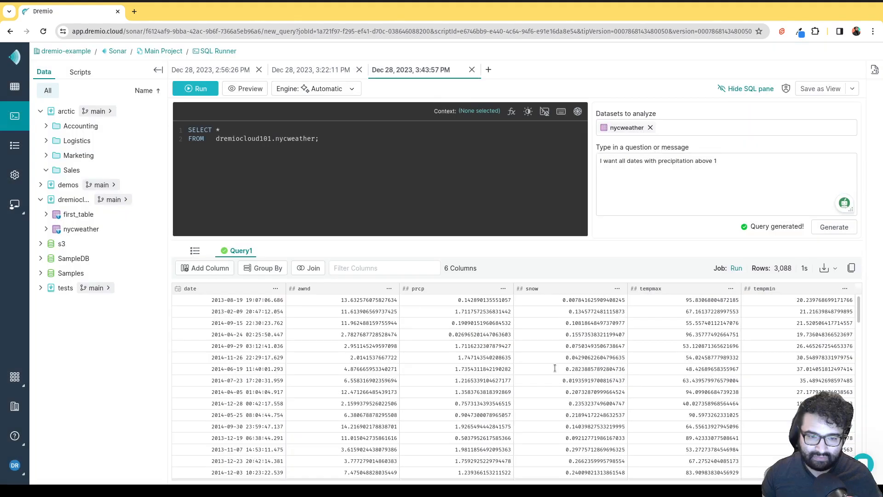
- Replace the SQL Runner query with the copied one selecting "date" from dremiocloud101.nycweather where prcp > 1, run it and review the results
key("ctrl+a")
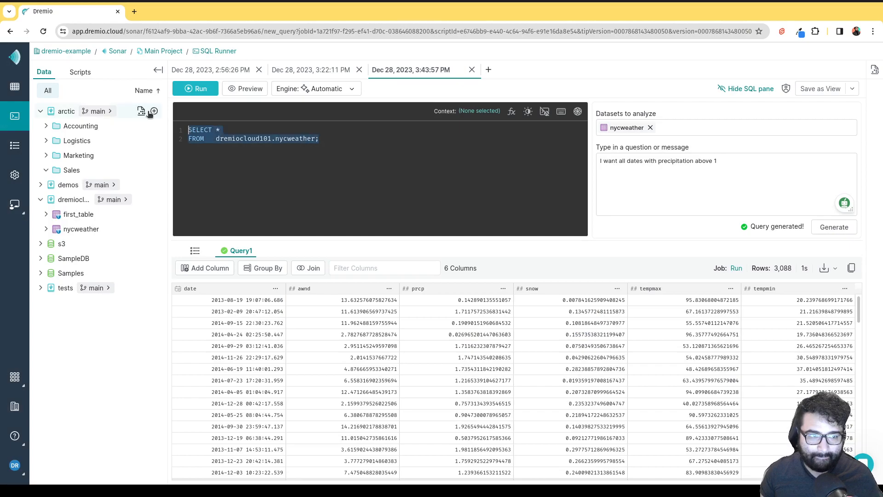
key("ctrl+v")
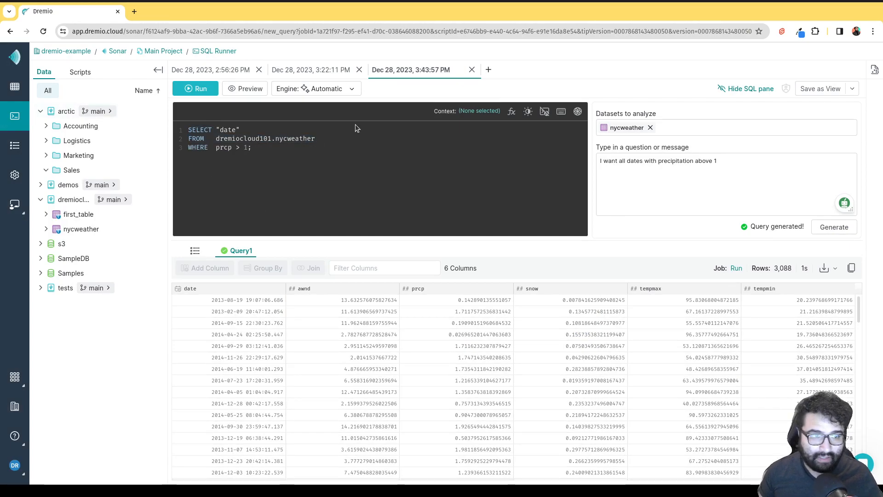
left_click(195, 89)
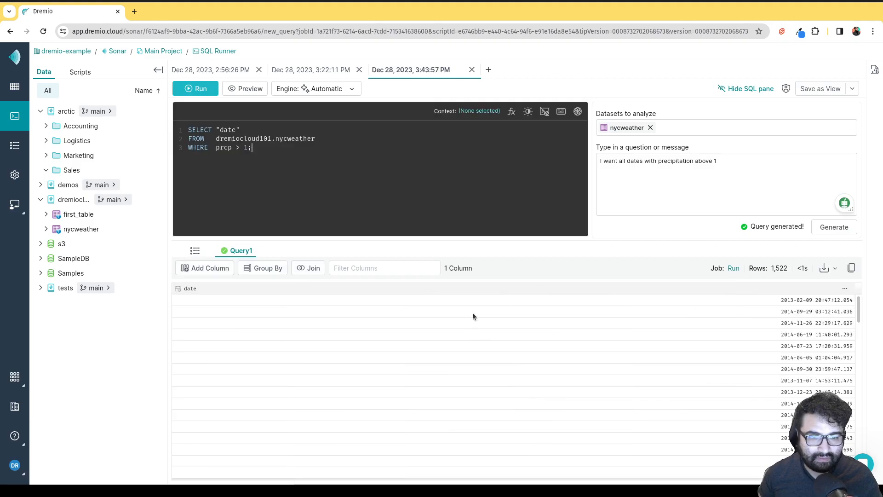
scroll(813, 343, "down", 6)
scroll(814, 344, "down", 5)
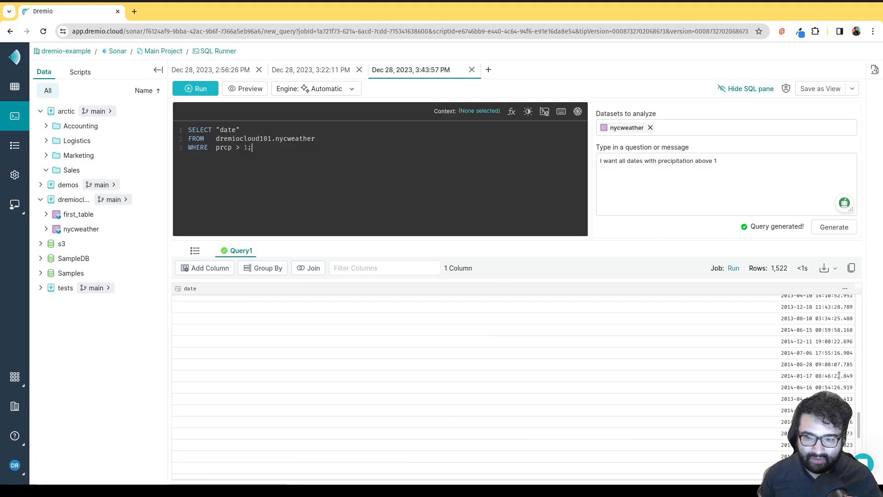
scroll(753, 382, "up", 10)
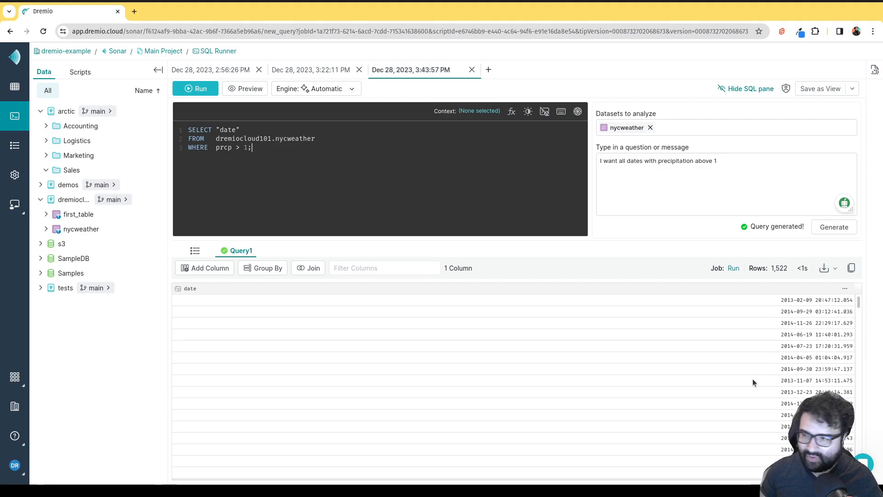
- Change the query to select all columns (*) instead of only "date" and run it
left_click(246, 130)
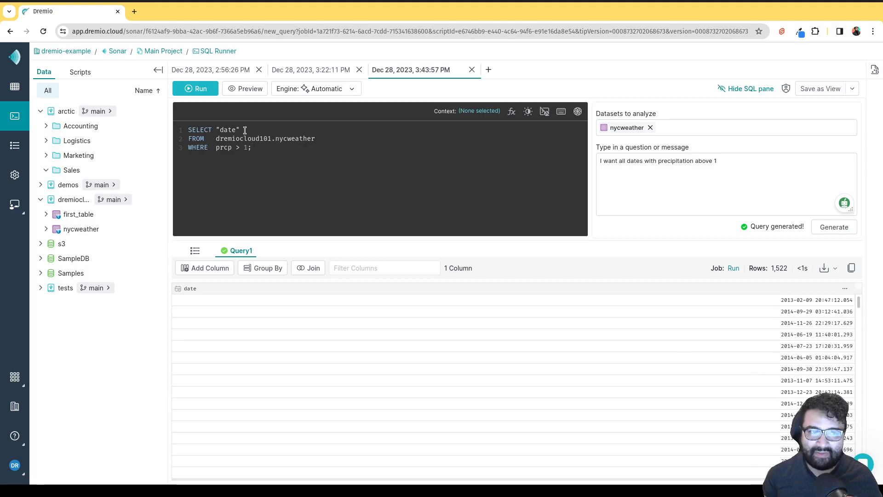
key("BackSpace")
key("BackSpace")
key("BackSpace")
key("BackSpace")
key("BackSpace")
key("BackSpace")
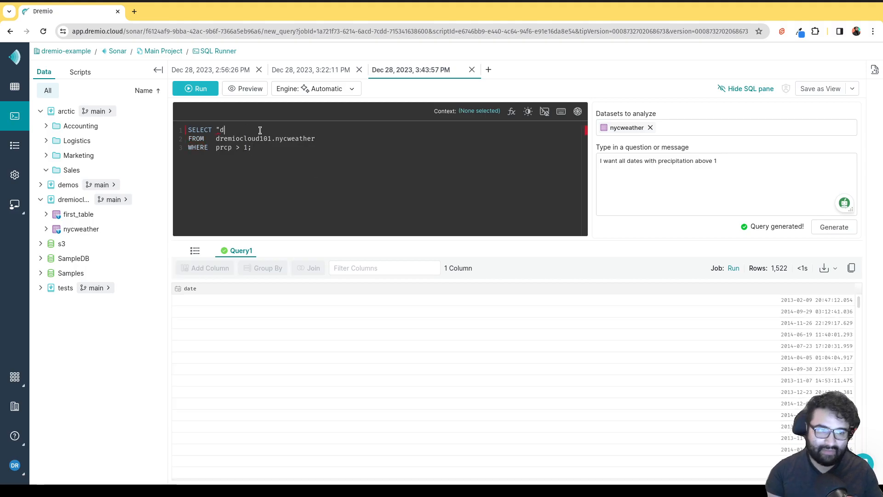
type("*")
left_click(195, 88)
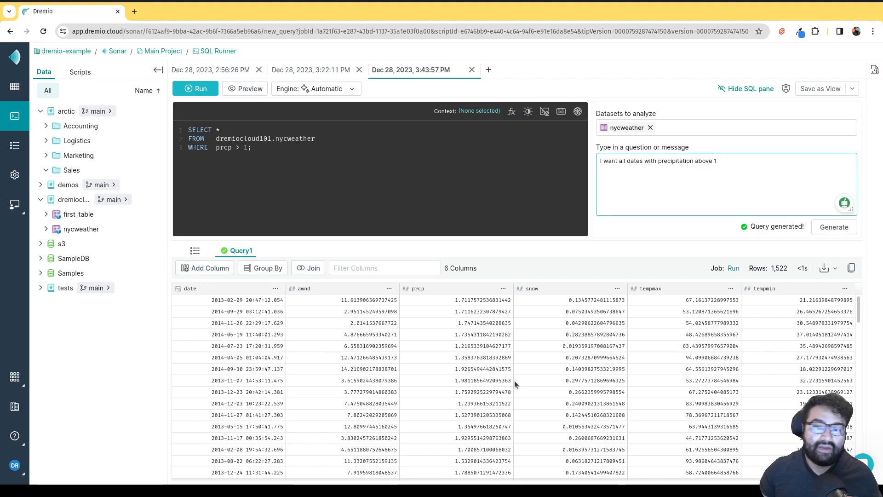
- Save the nycweather query as a view named Weather_PRCP_Over1 in the dremiocloud101 catalog and run the view's query
left_click(503, 289)
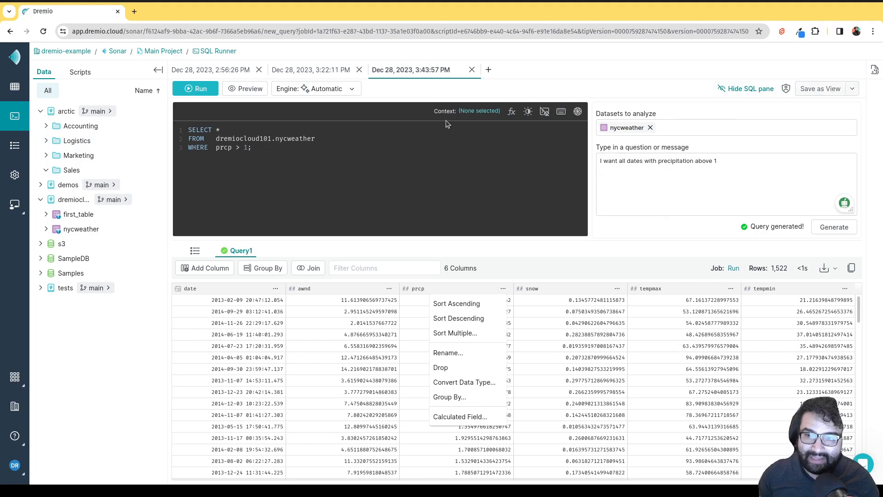
left_click(268, 164)
left_click_drag(271, 146, 140, 110)
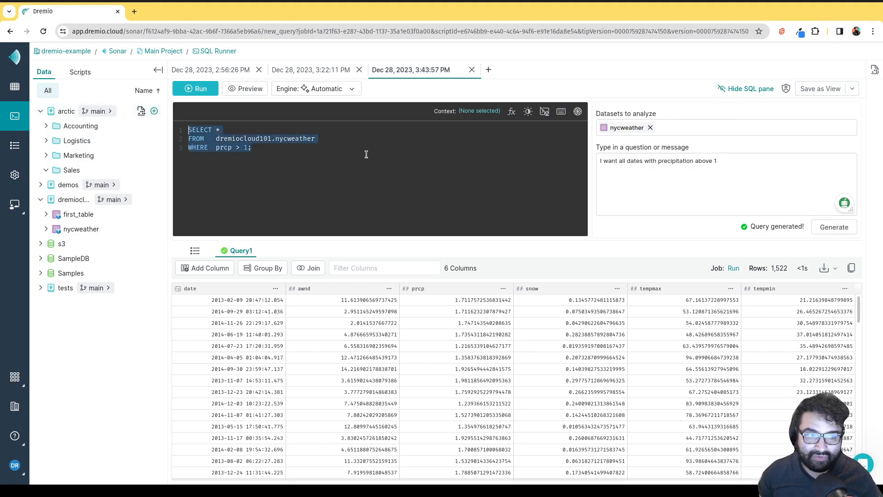
left_click(852, 91)
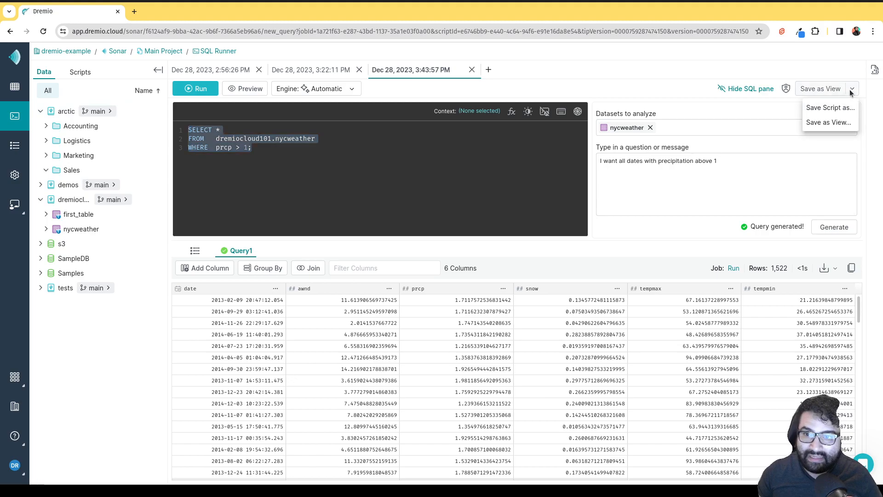
left_click(828, 123)
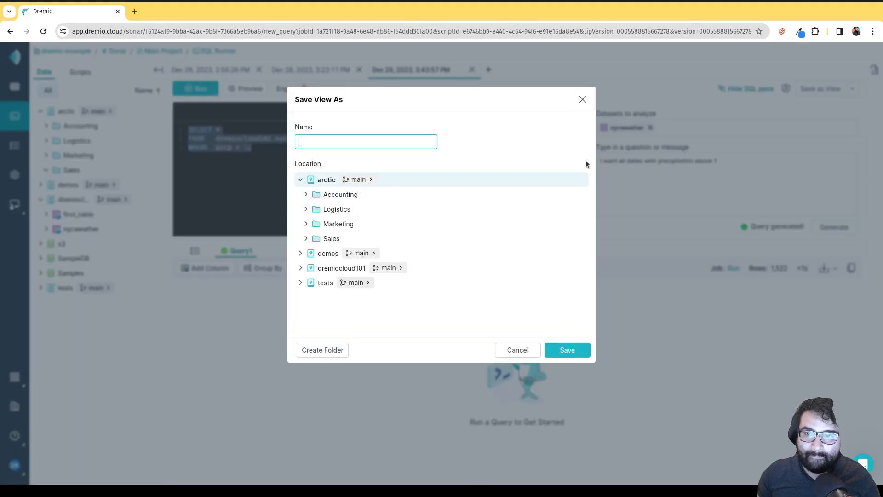
left_click(331, 269)
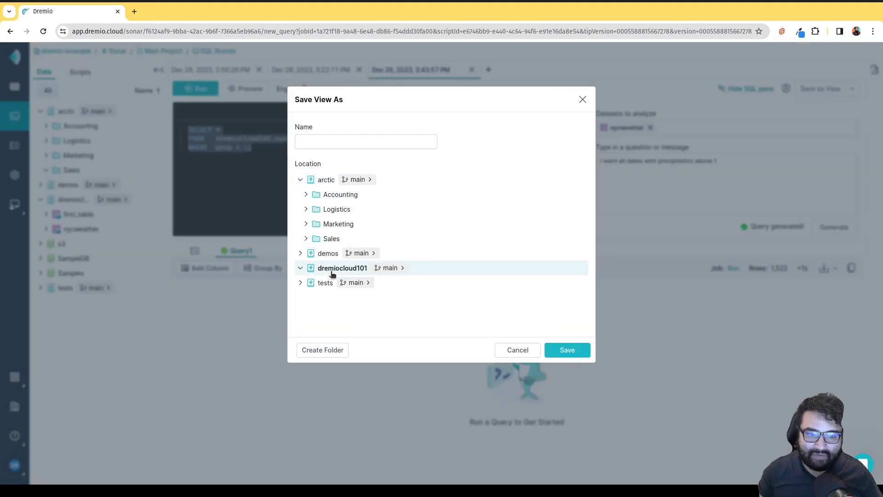
left_click(336, 142)
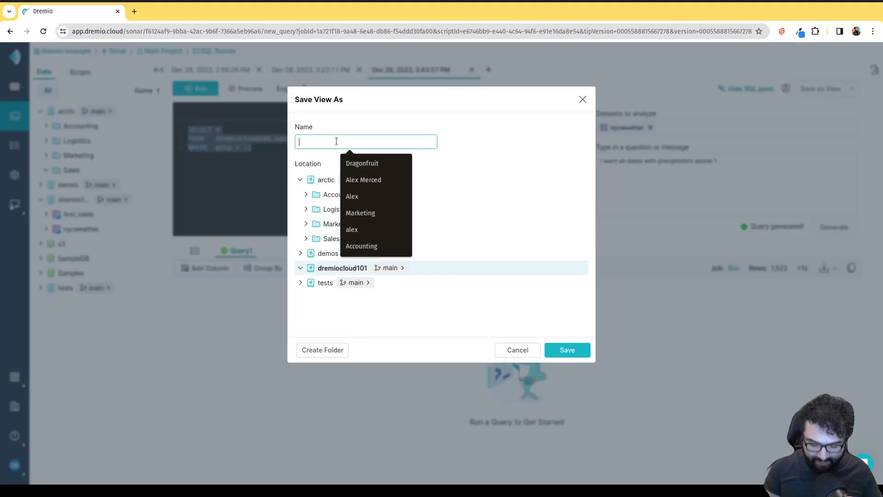
type("Weather_PRC")
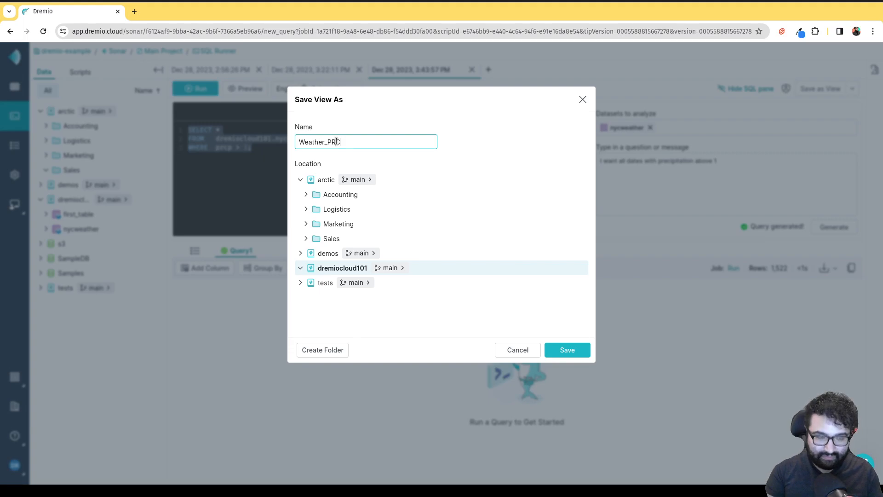
type("P_Over1")
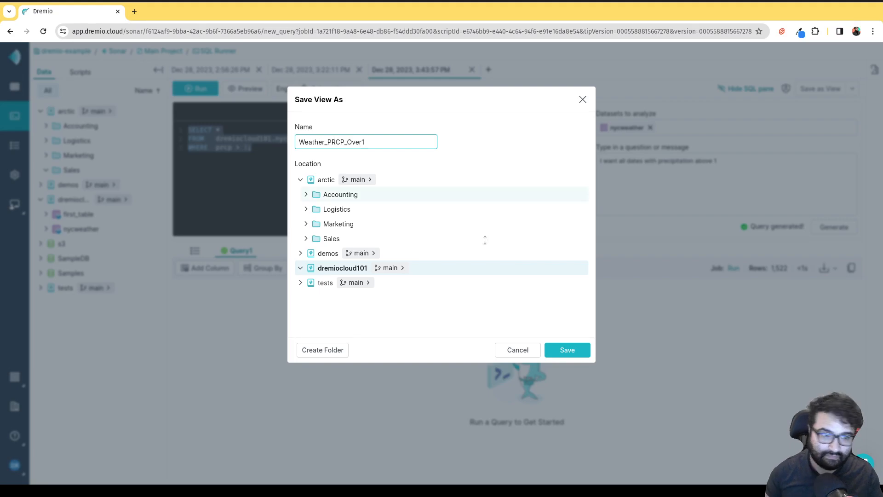
left_click(582, 354)
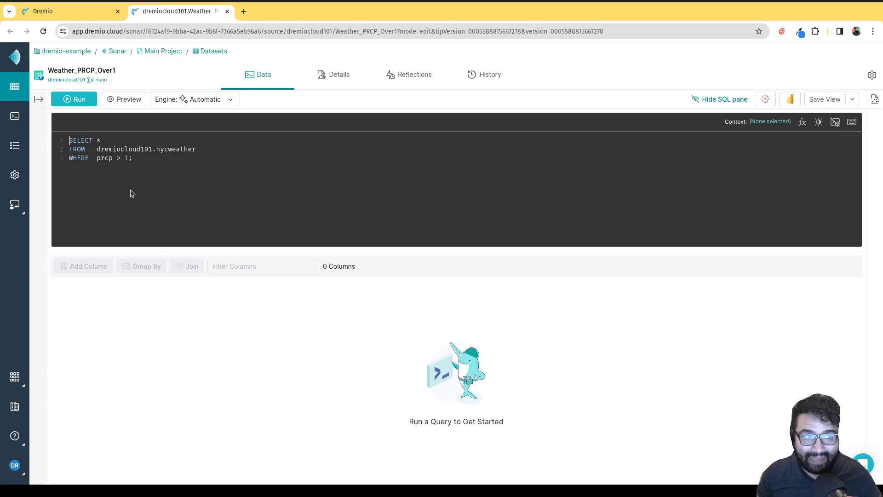
left_click(79, 99)
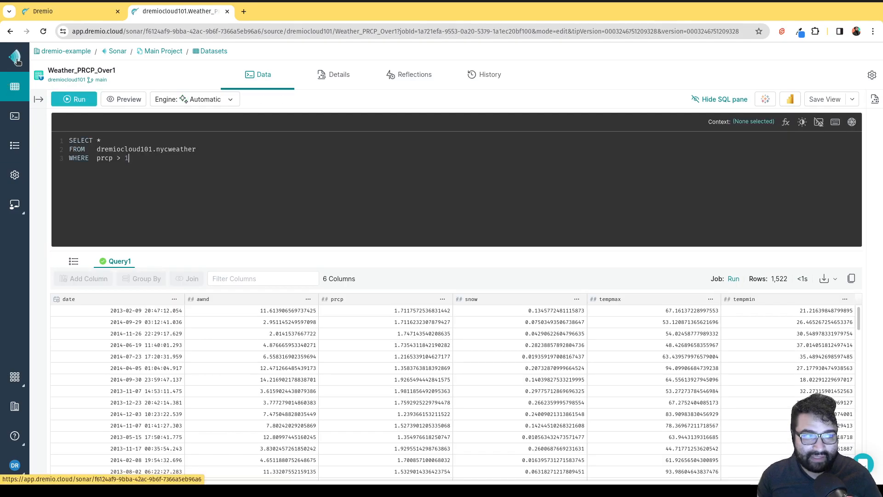
- Open the Weather_PRCP_Over1 view from the dremiocloud101 catalog's datasets and run its SELECT * query
left_click(17, 87)
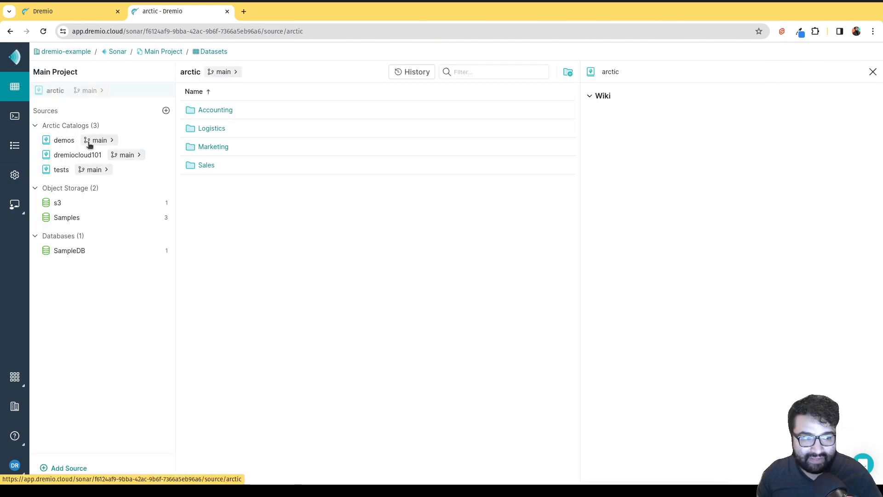
left_click(77, 214)
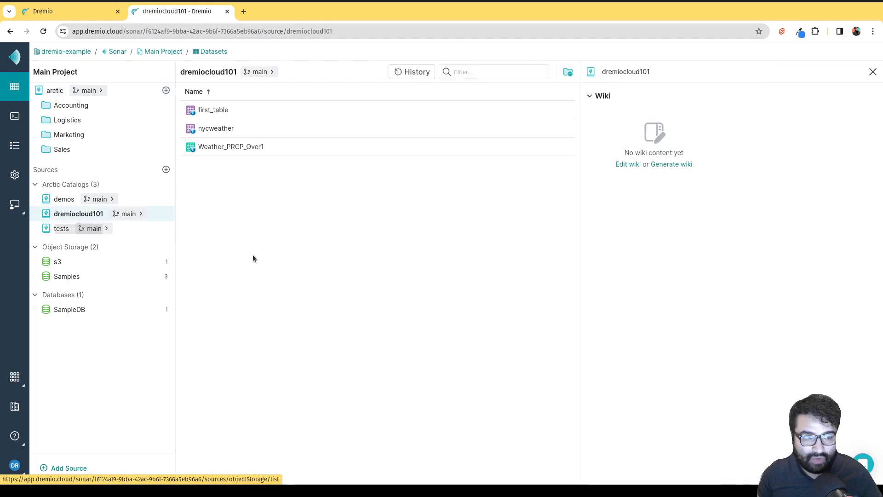
left_click(228, 148)
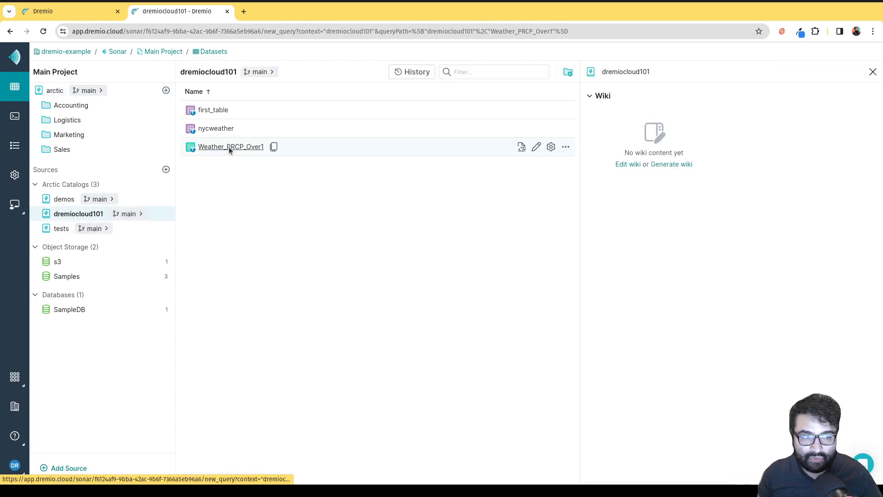
left_click_drag(397, 130, 194, 132)
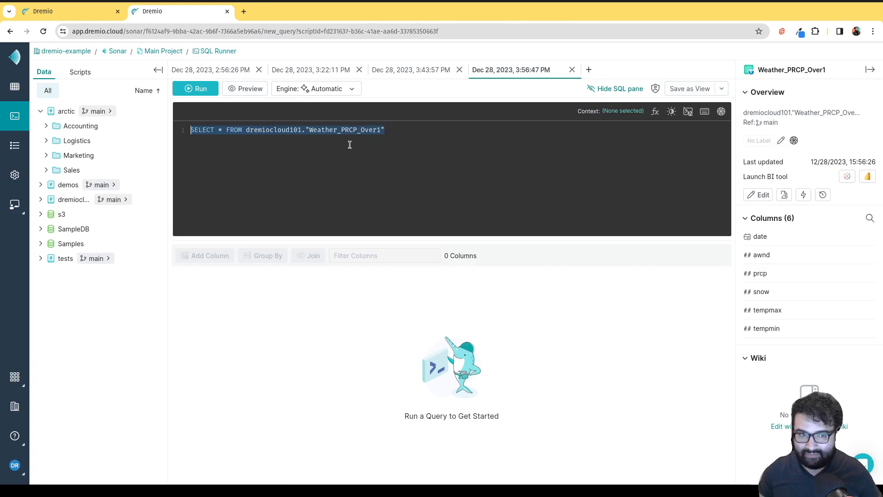
left_click(201, 89)
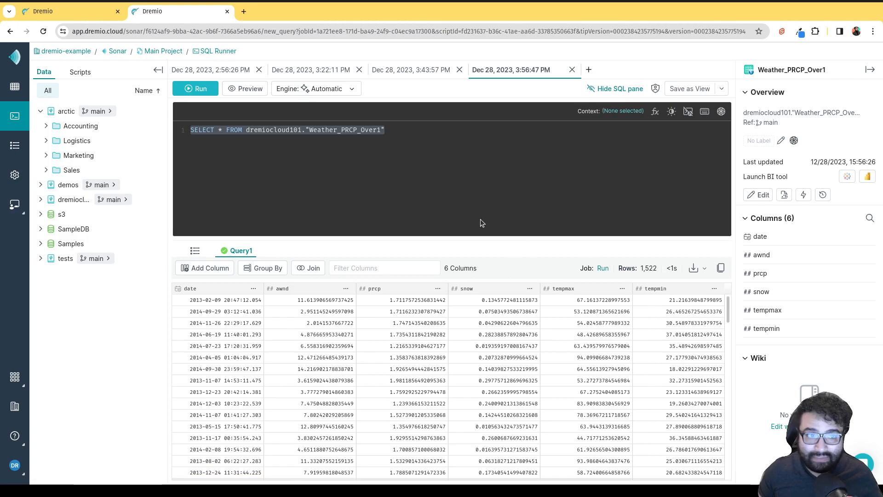
- Open the details page of the Weather_PRCP_Over1 view, show its wiki generator and cancel without saving
left_click(785, 197)
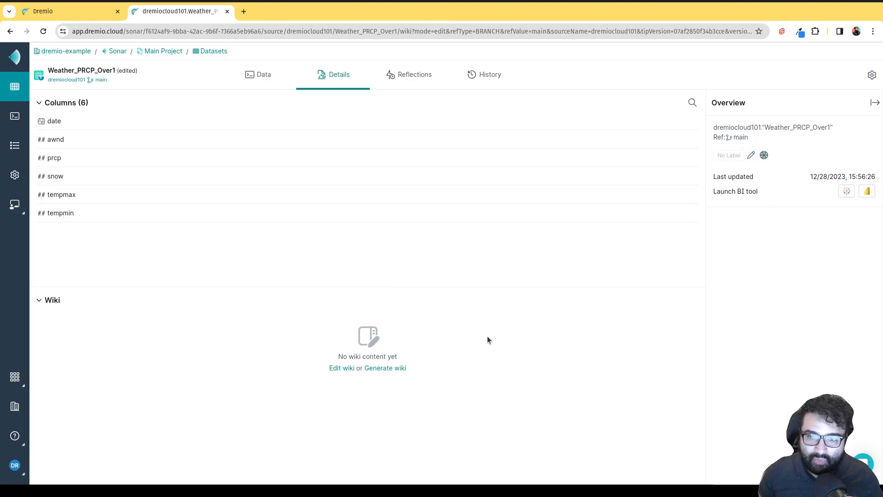
left_click(375, 368)
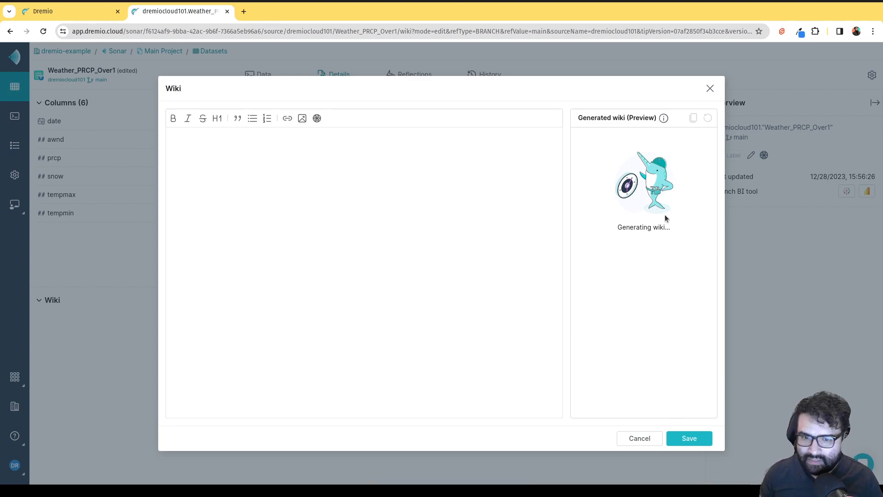
left_click(652, 439)
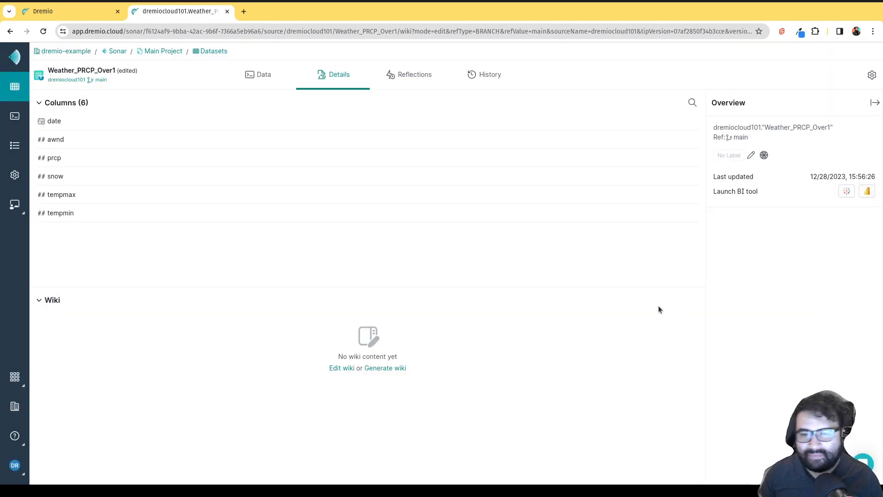